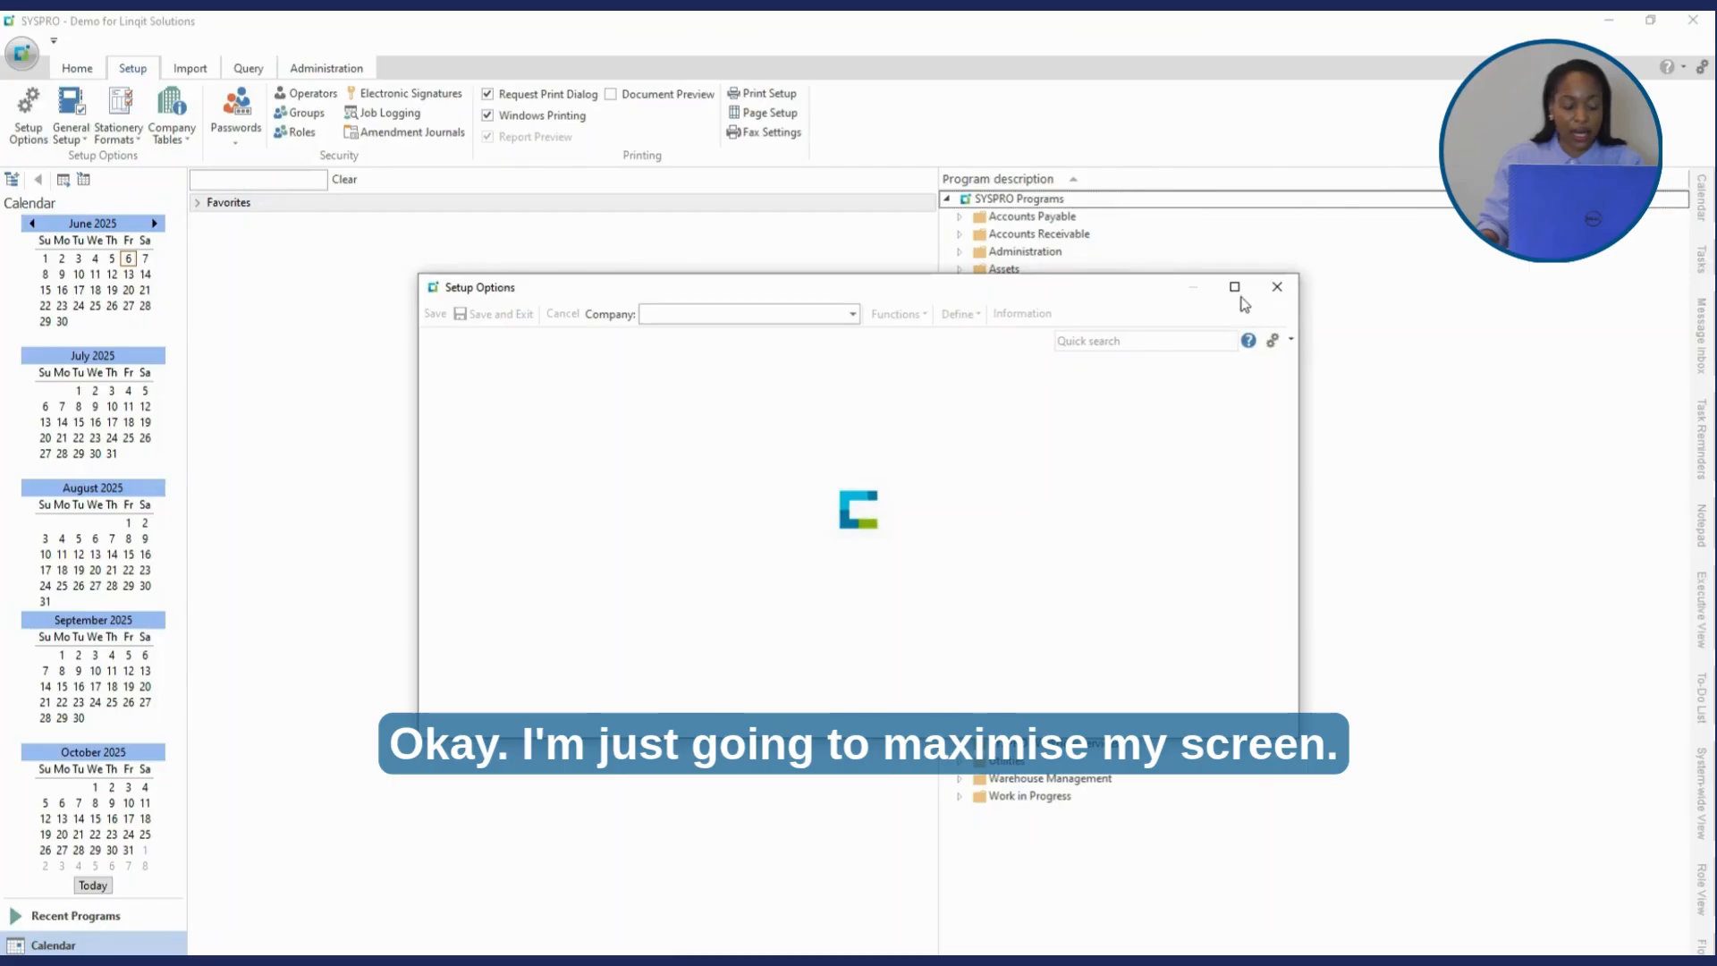
- Maximise Setup Options and show the Accounts Receivable financial preferences, including the payment run options
left_click(1233, 289)
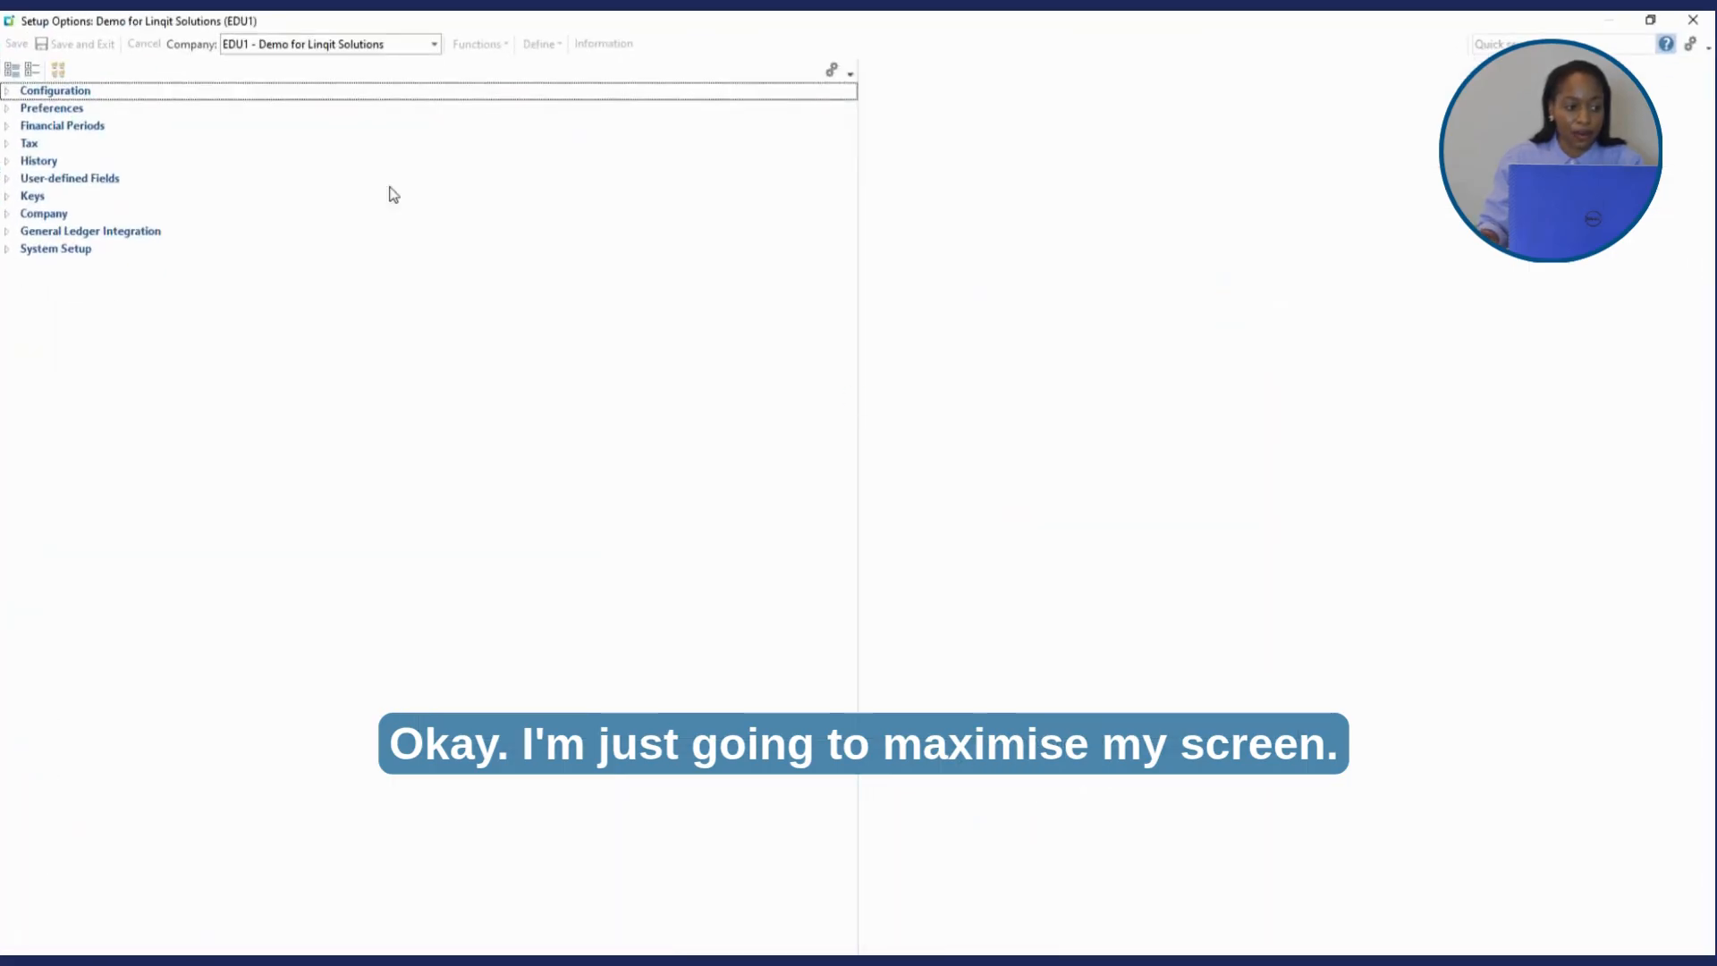
left_click(26, 178)
left_click(7, 161)
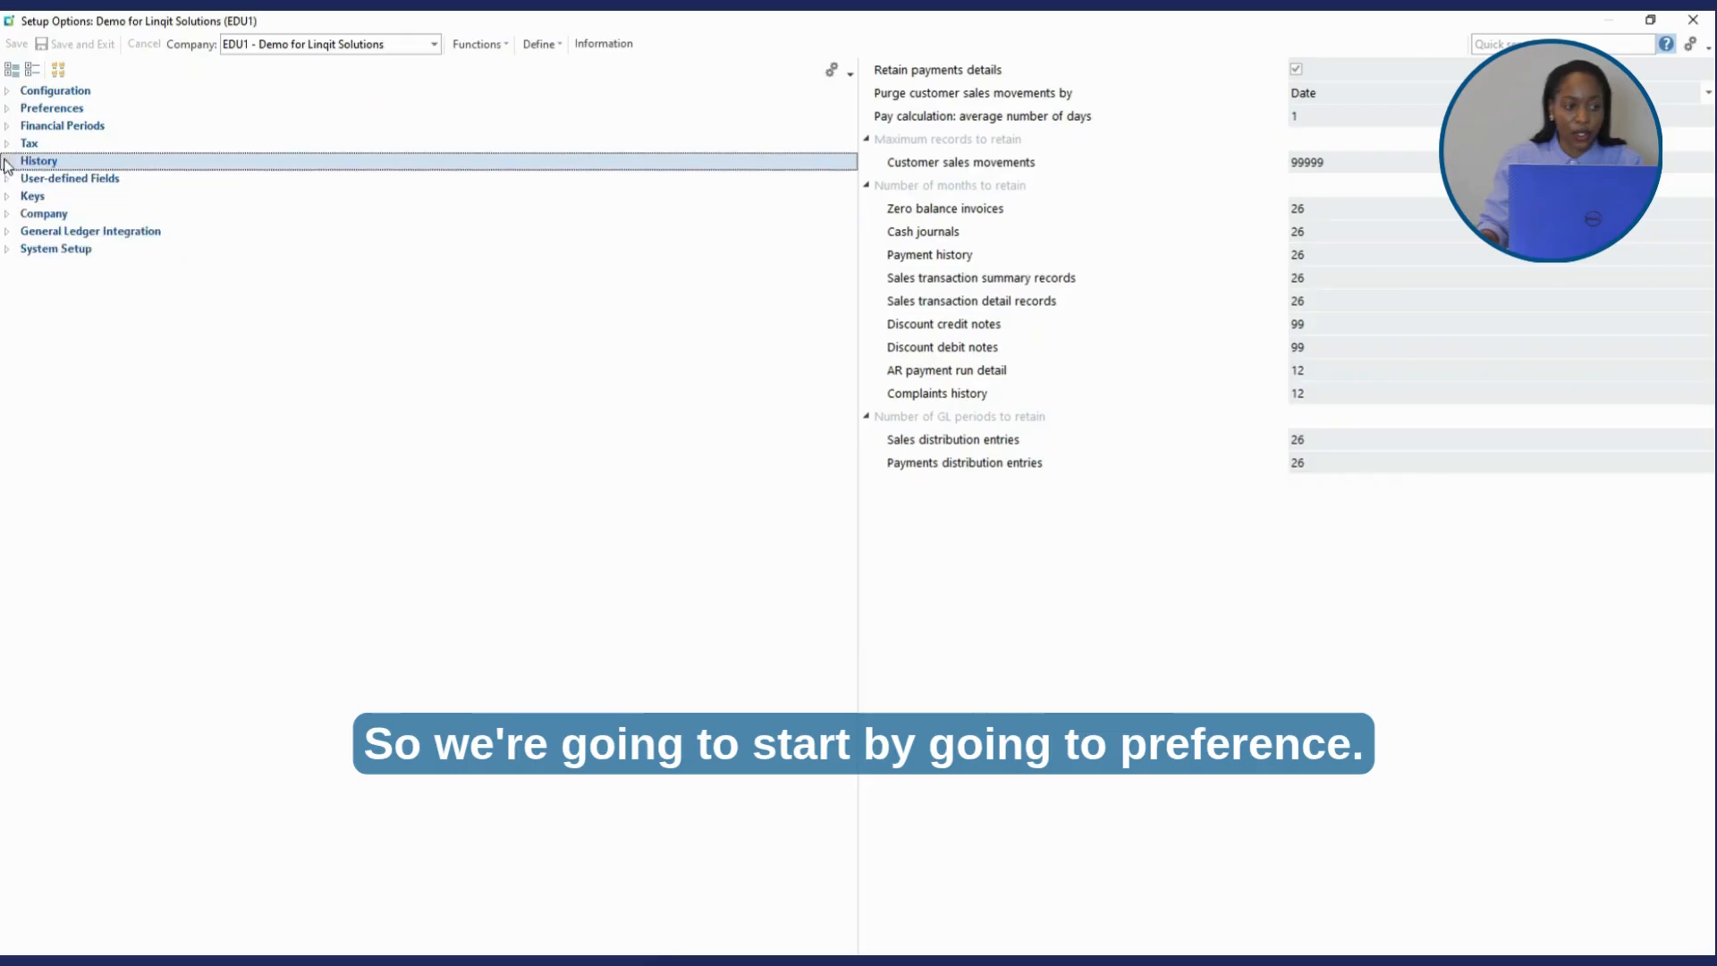
left_click(8, 108)
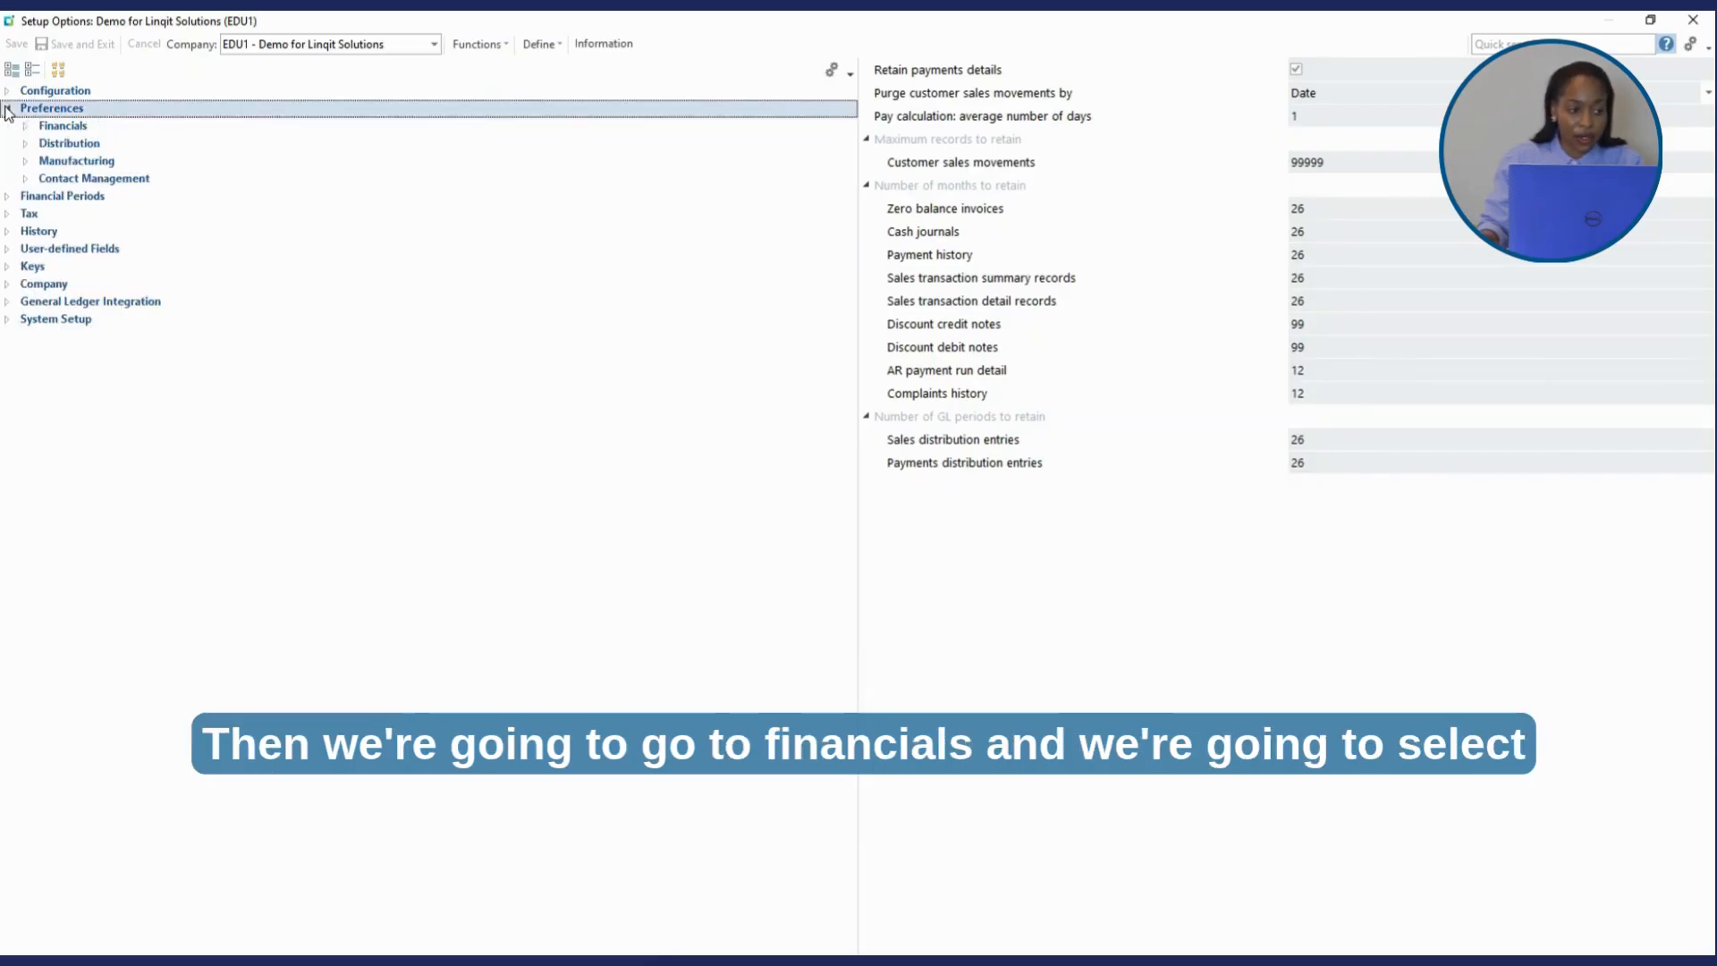
left_click(24, 126)
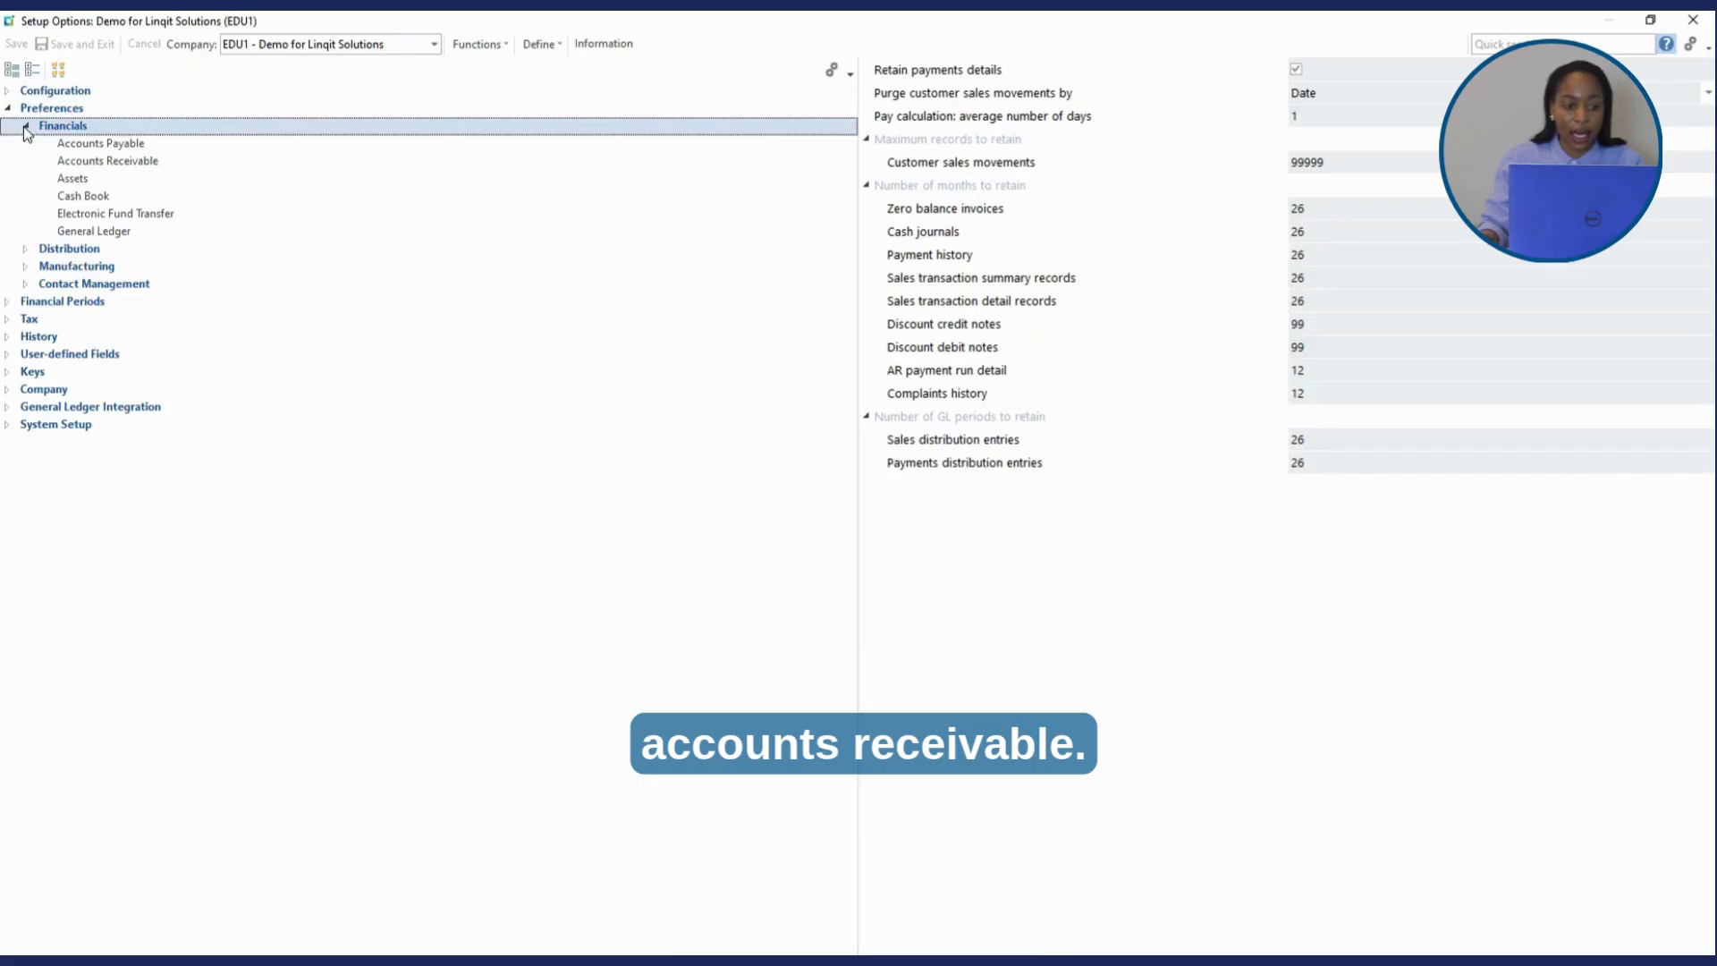
left_click(130, 163)
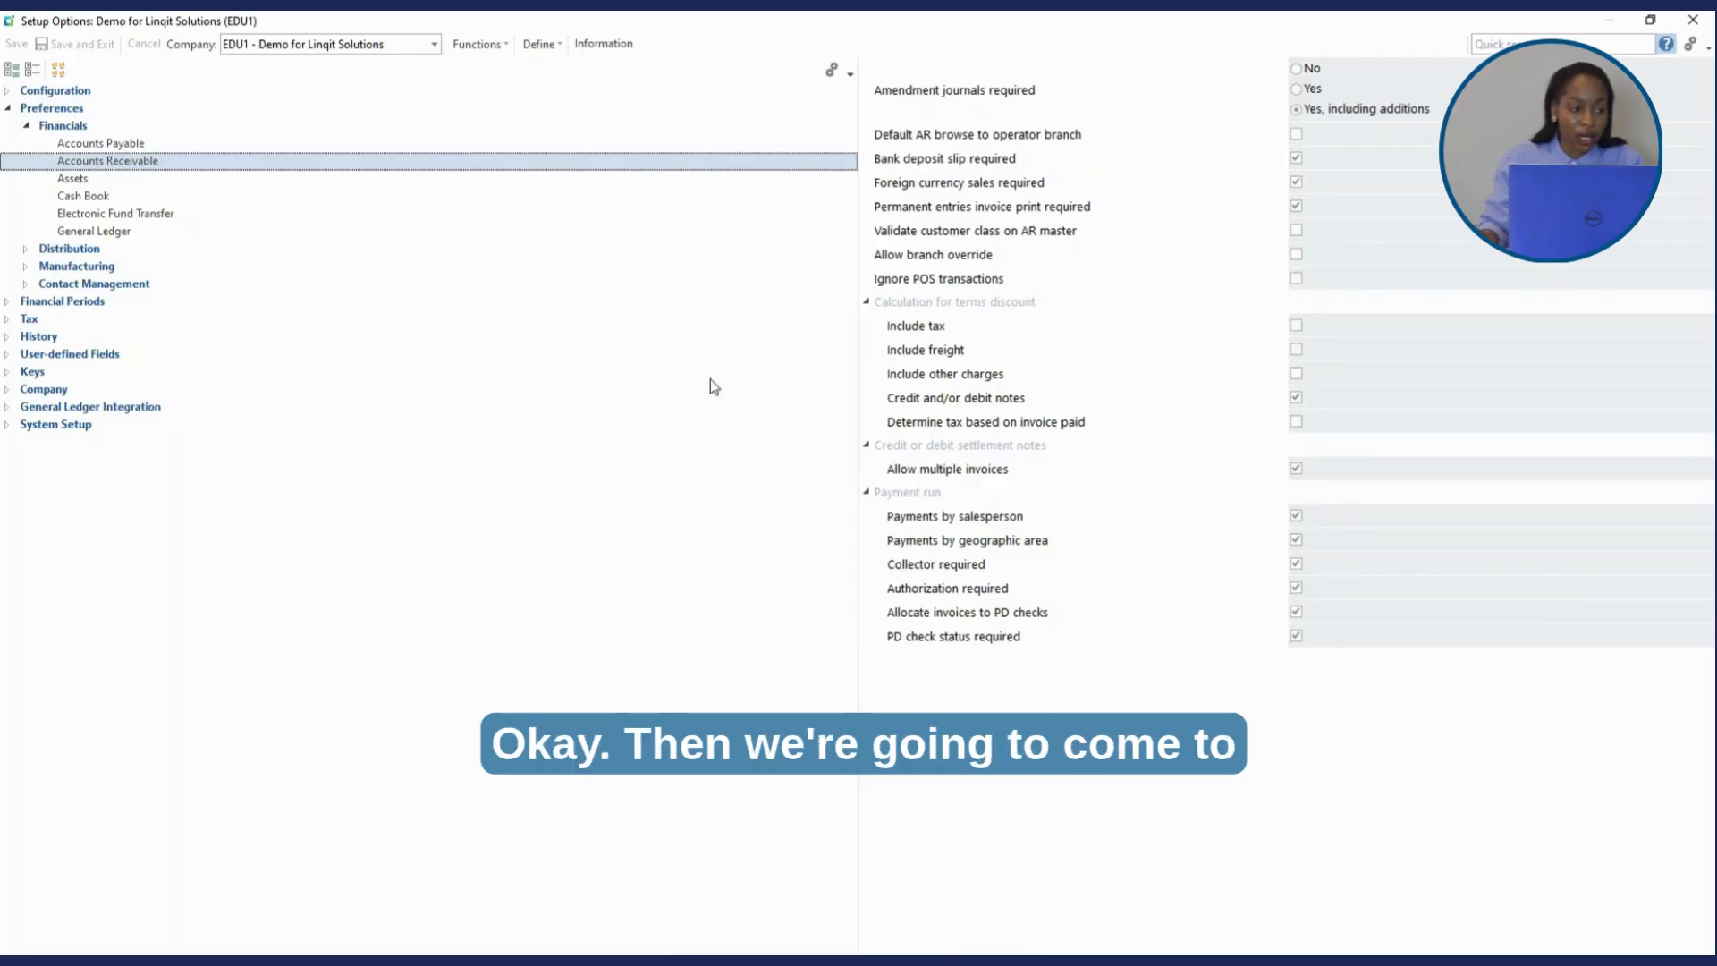
- View the Accounts Receivable history retention settings under History > Financials, then collapse History
left_click(26, 125)
left_click(7, 108)
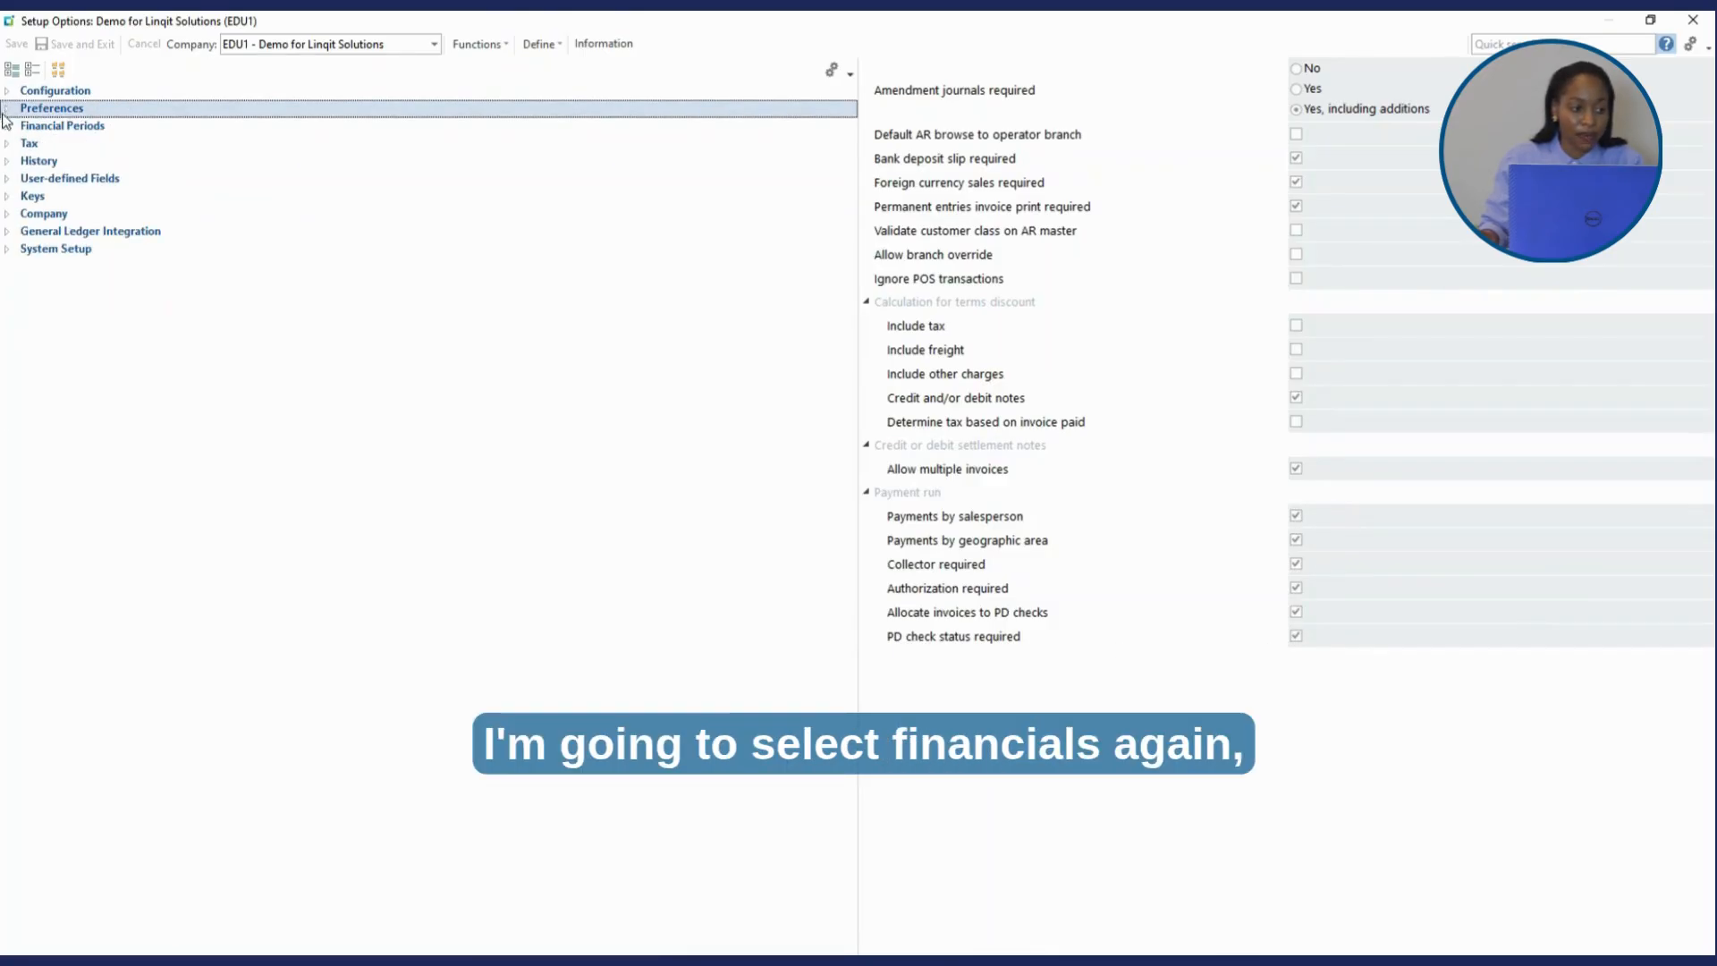
left_click(8, 161)
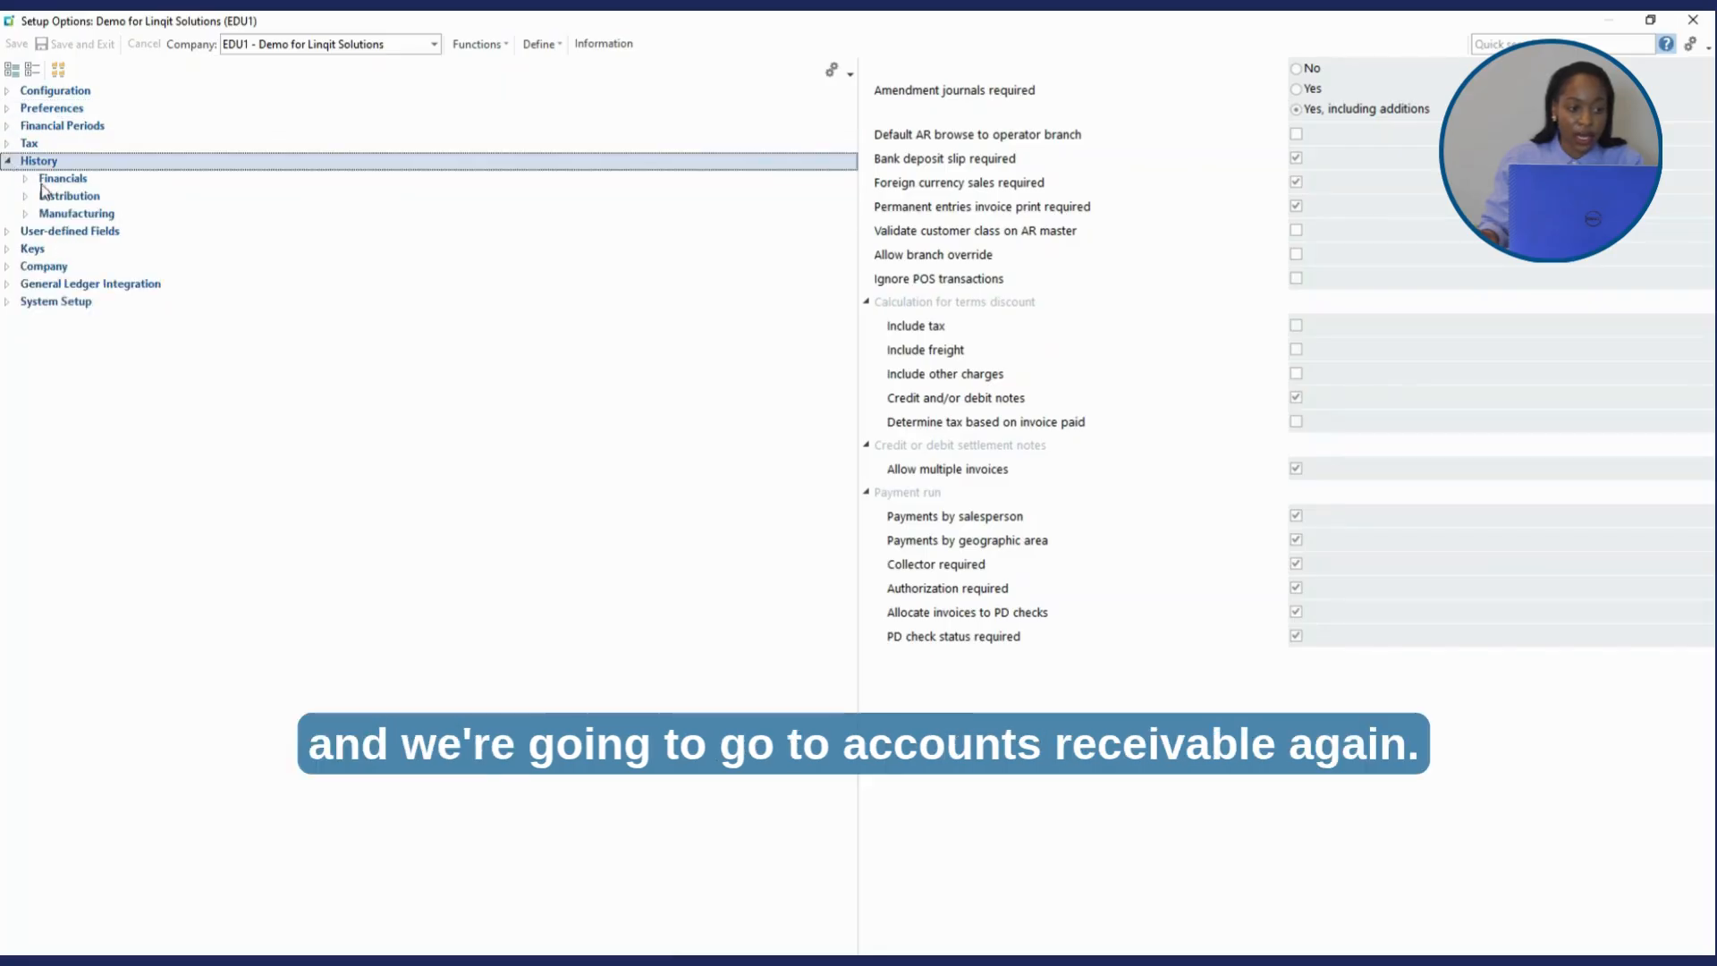
left_click(26, 180)
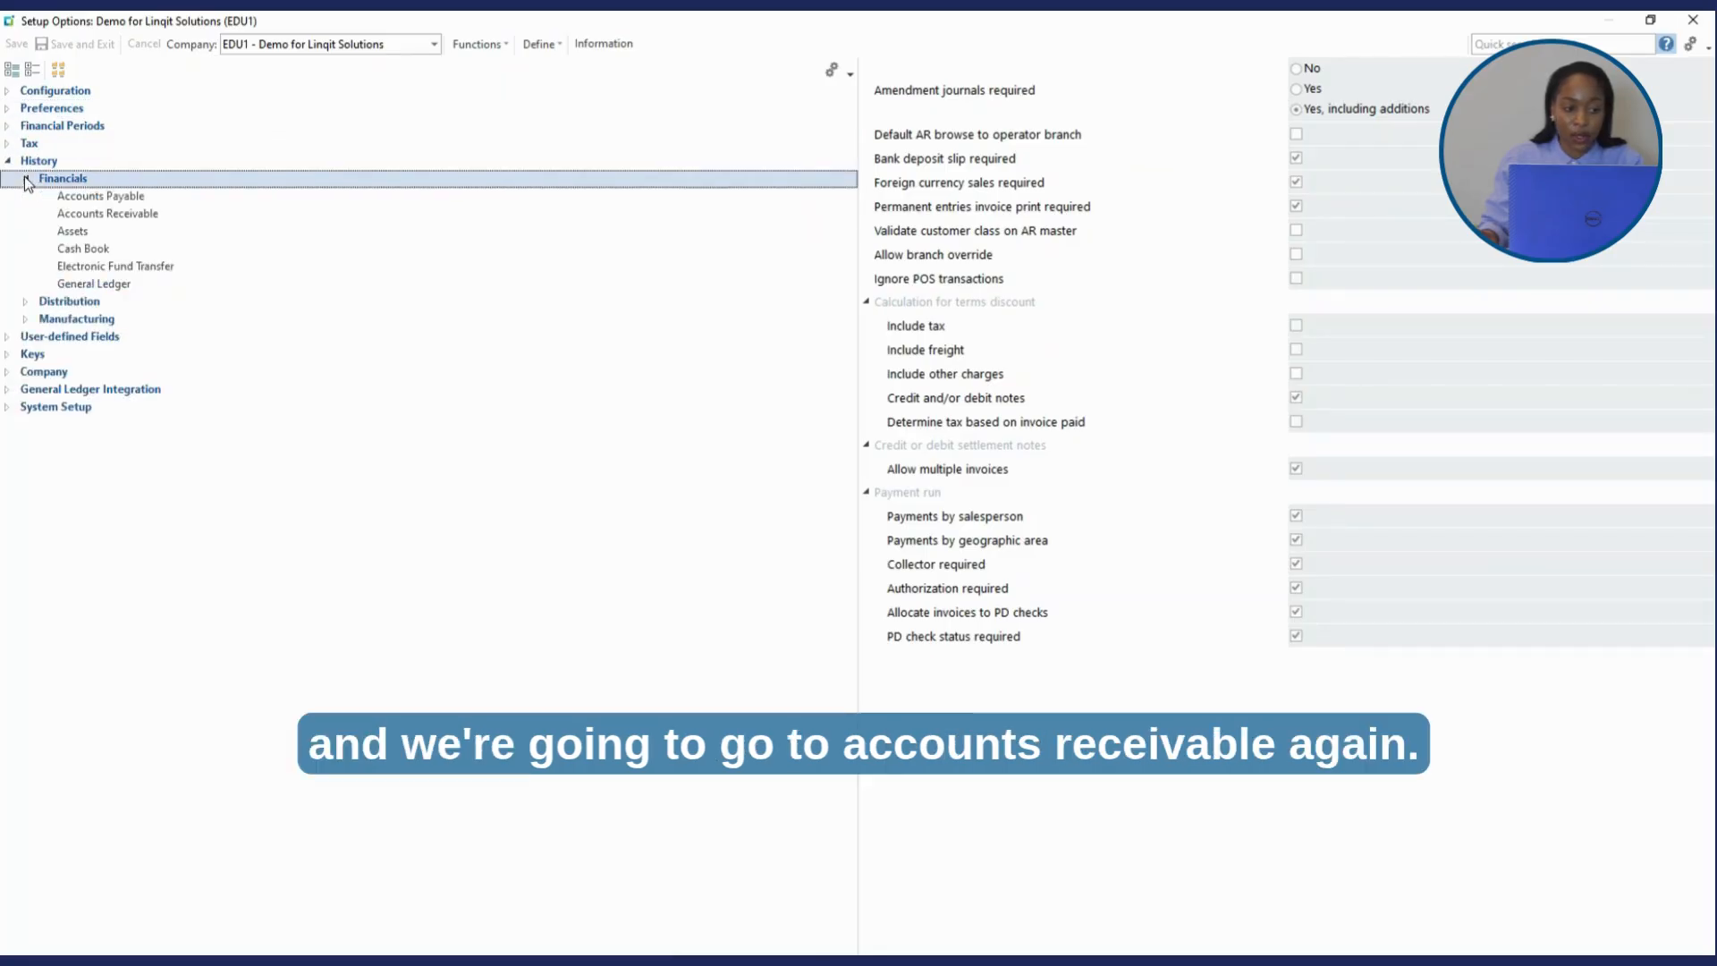
left_click(119, 214)
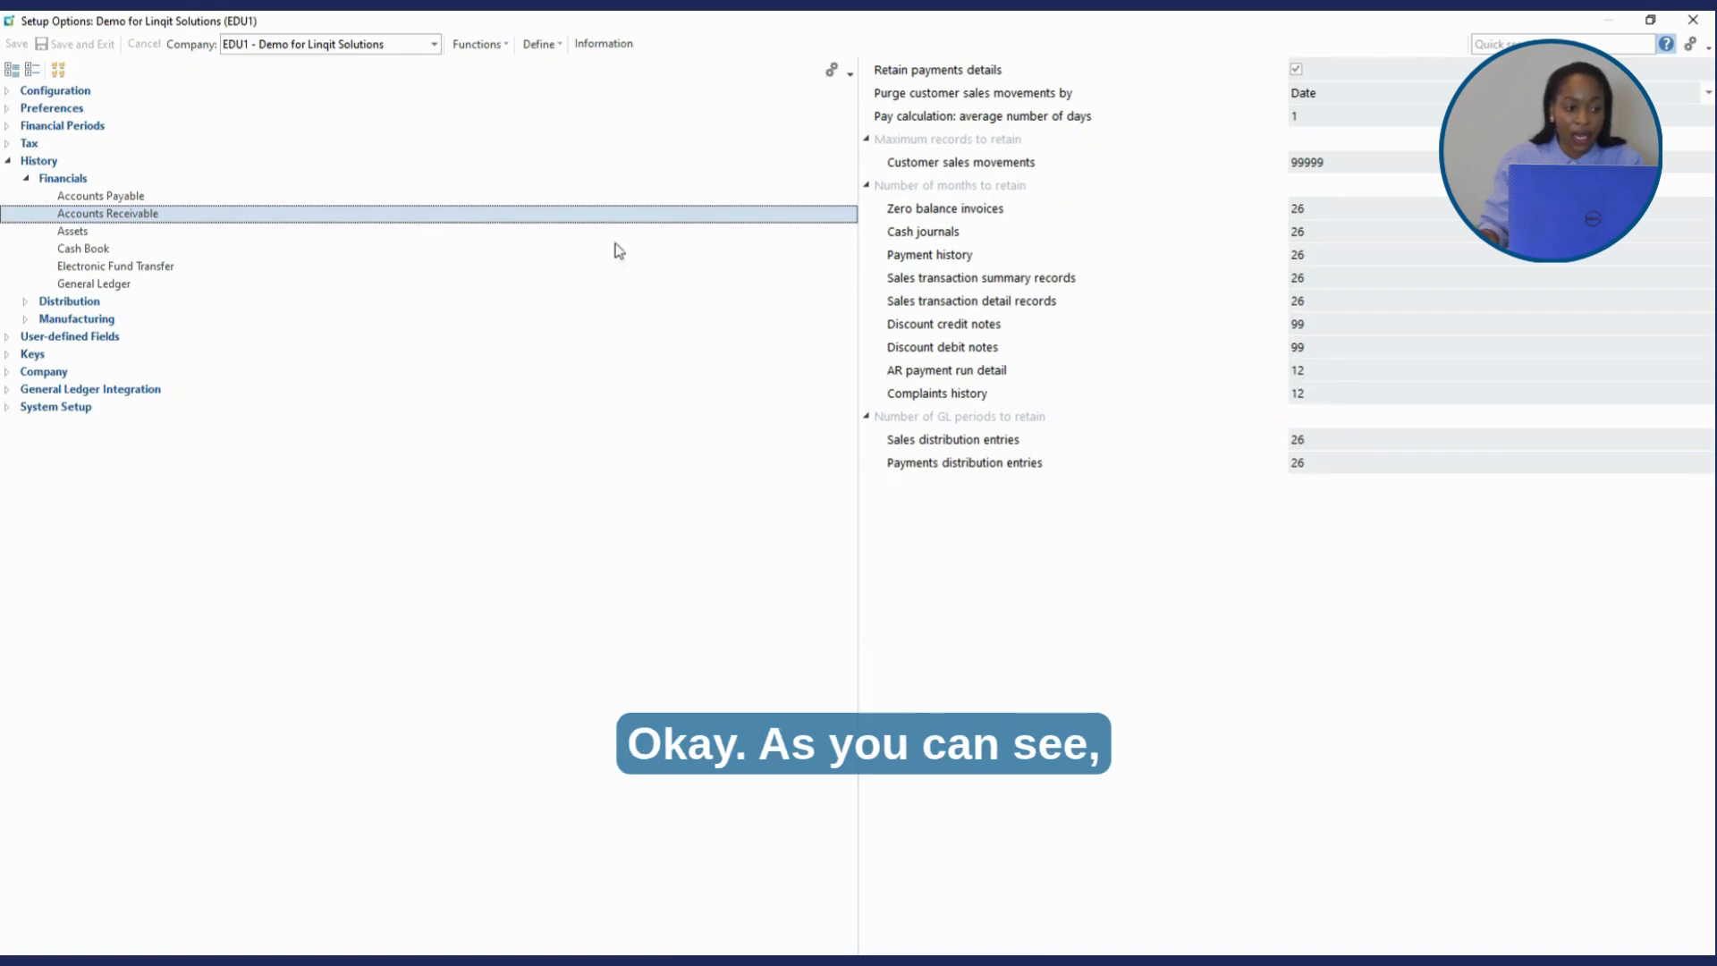
left_click(27, 179)
left_click(9, 162)
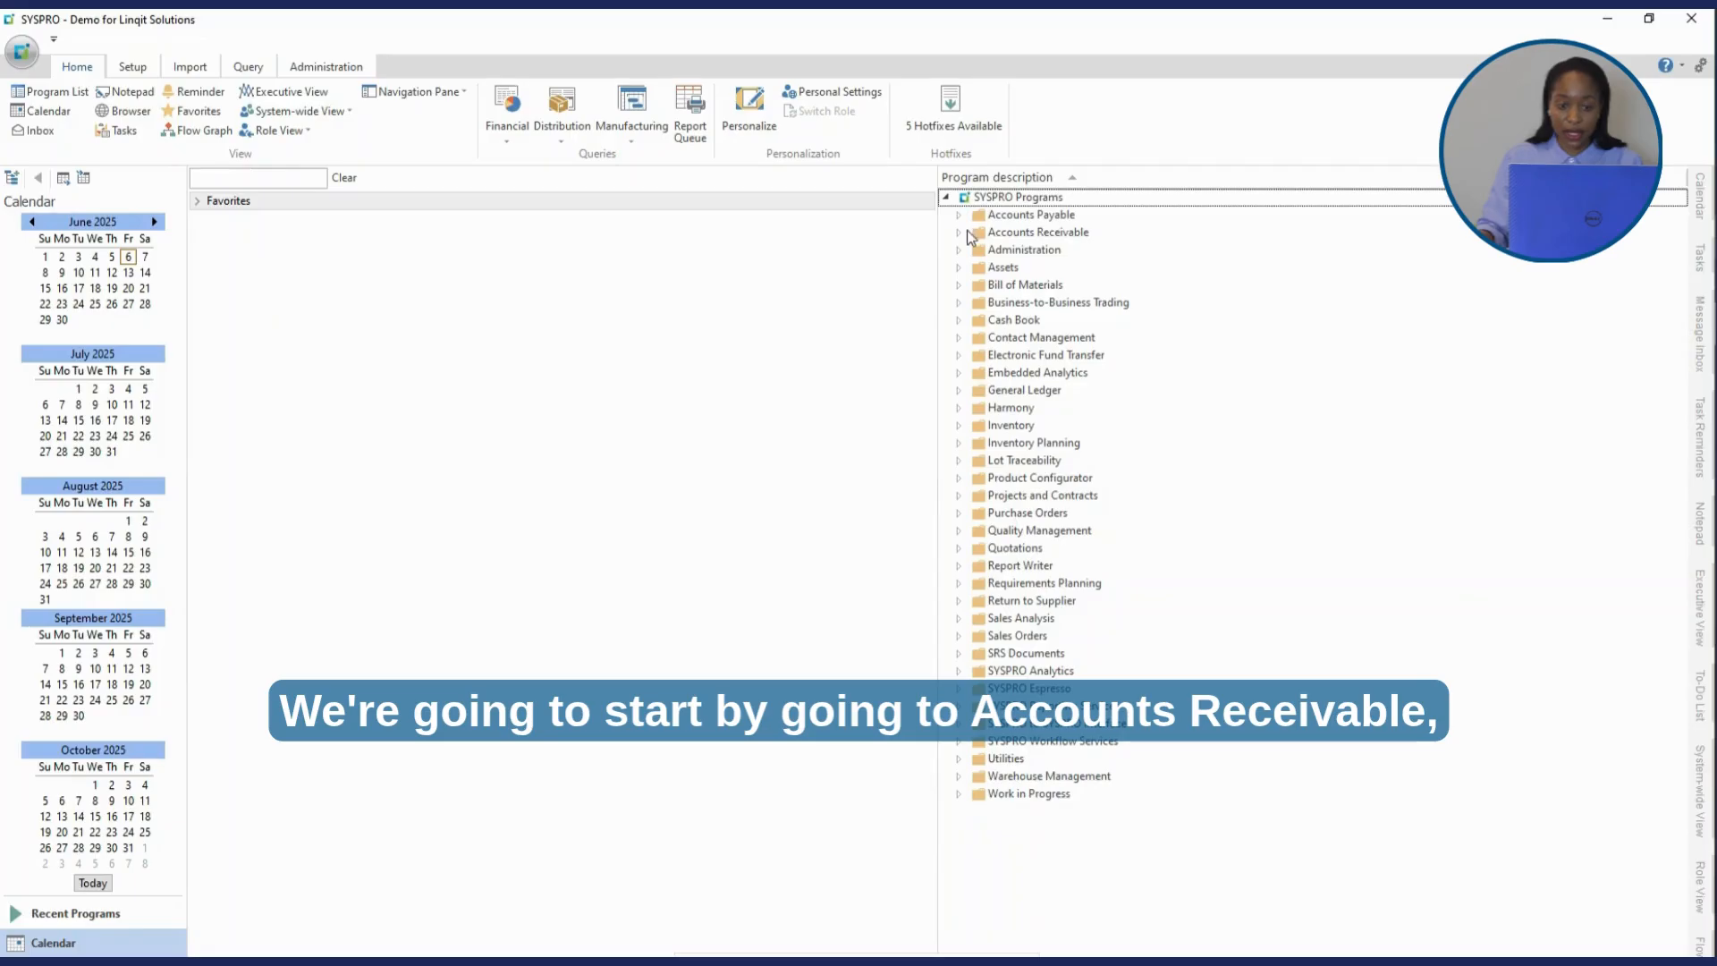
- Launch Salespersons from Accounts Receivable > Setup and maximise Salesperson Maintenance
left_click(963, 232)
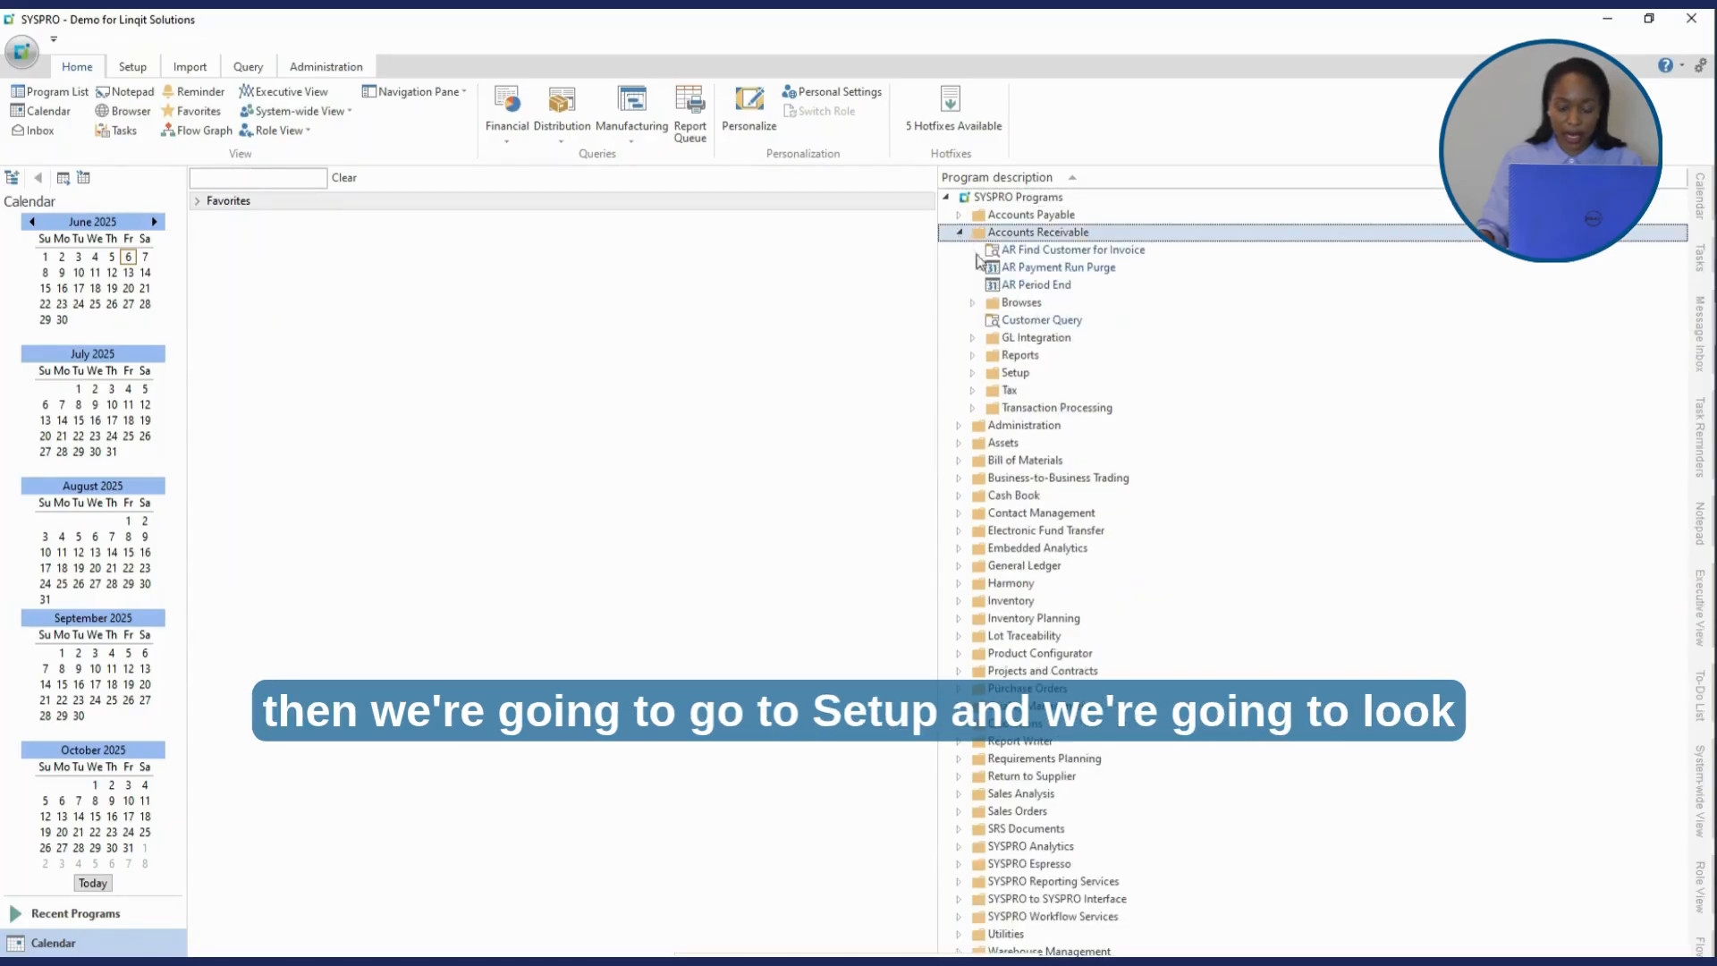
left_click(974, 374)
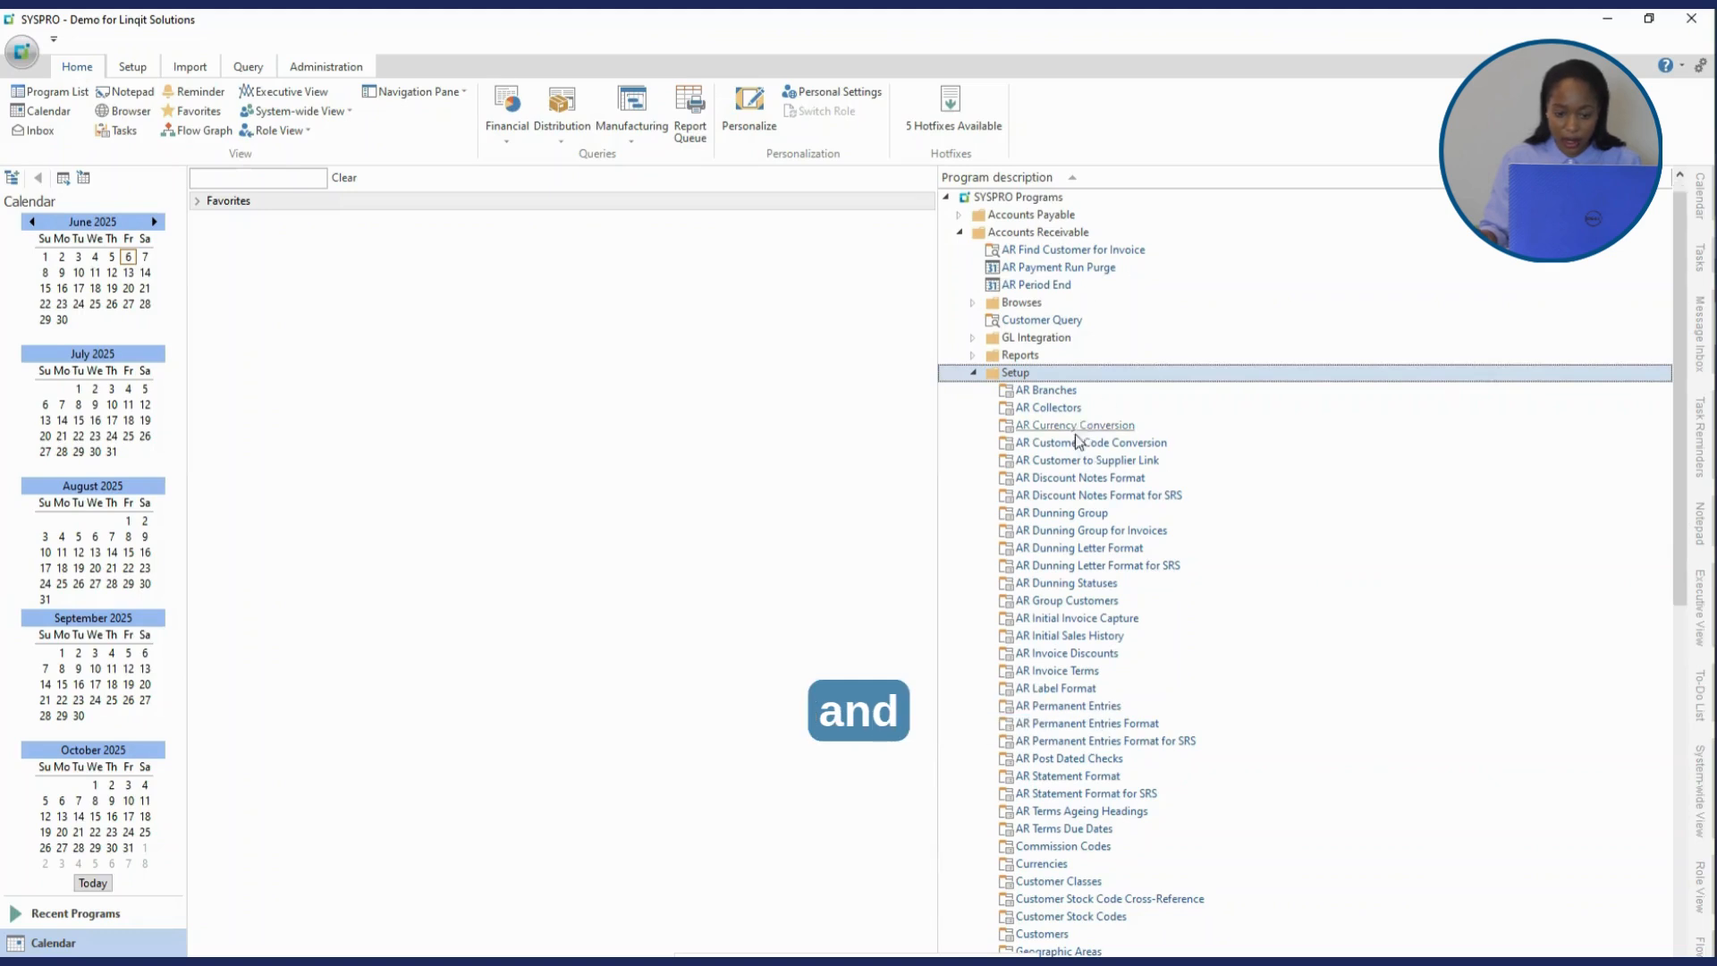
scroll(1077, 487, "down", 2)
scroll(1077, 491, "down", 5)
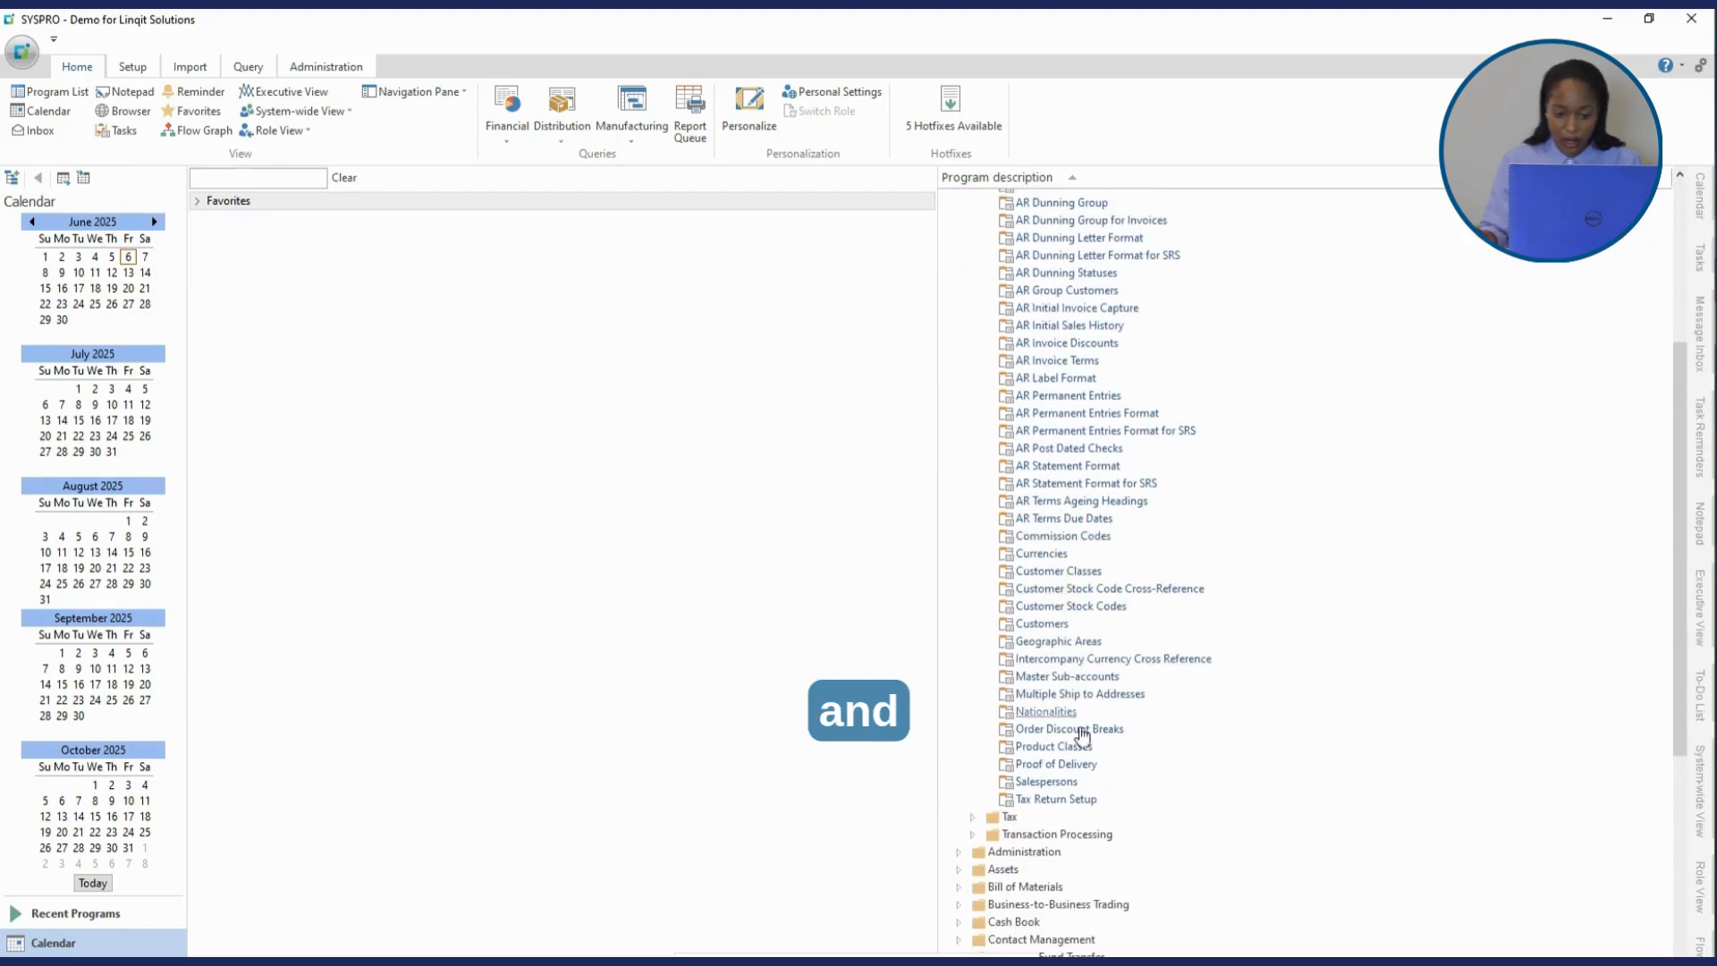
double_click(1068, 782)
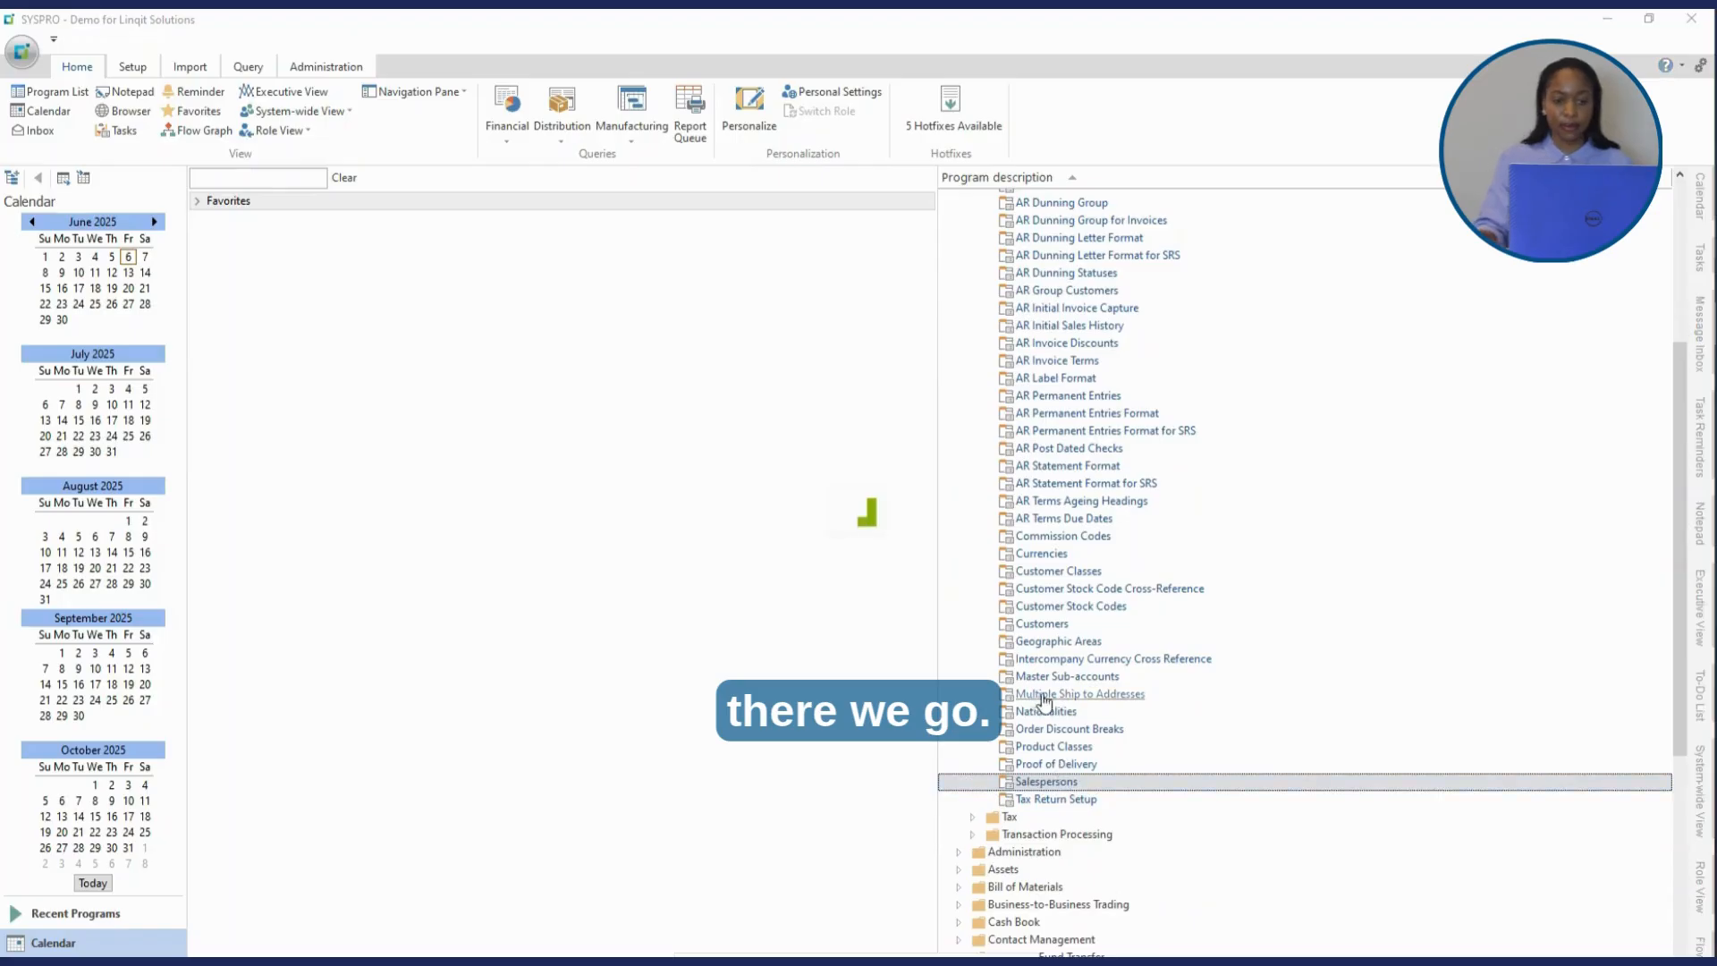
left_click(1188, 274)
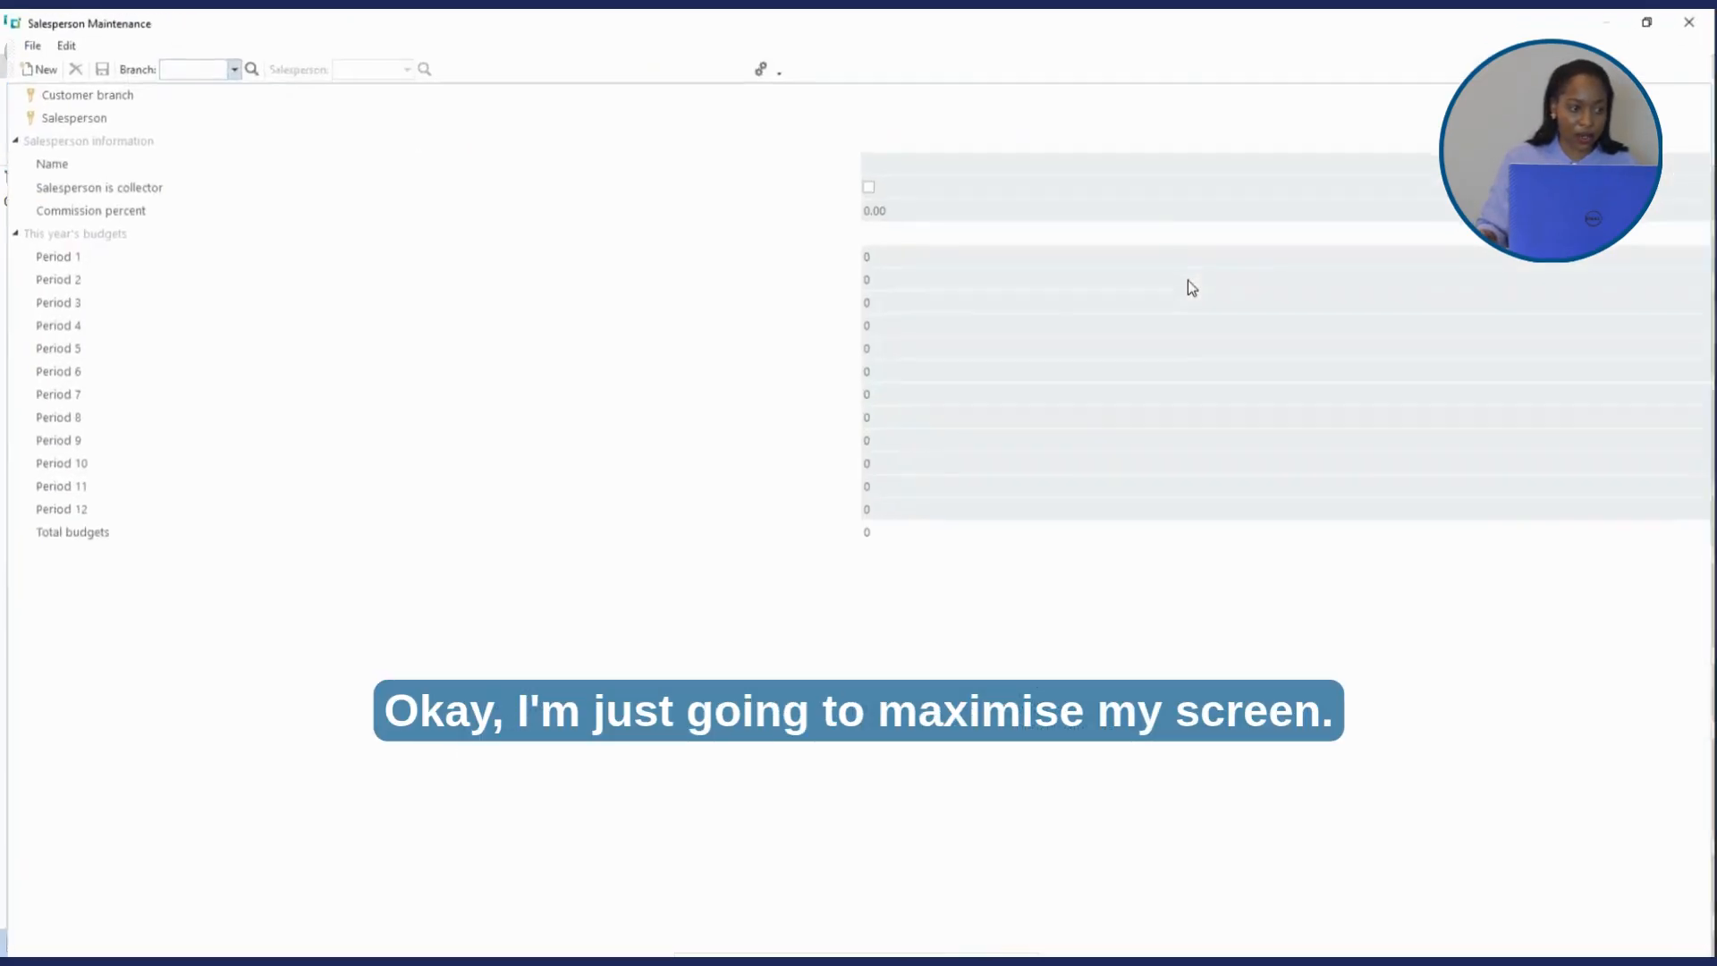
- Load salesperson 100 in branch 10
left_click(174, 69)
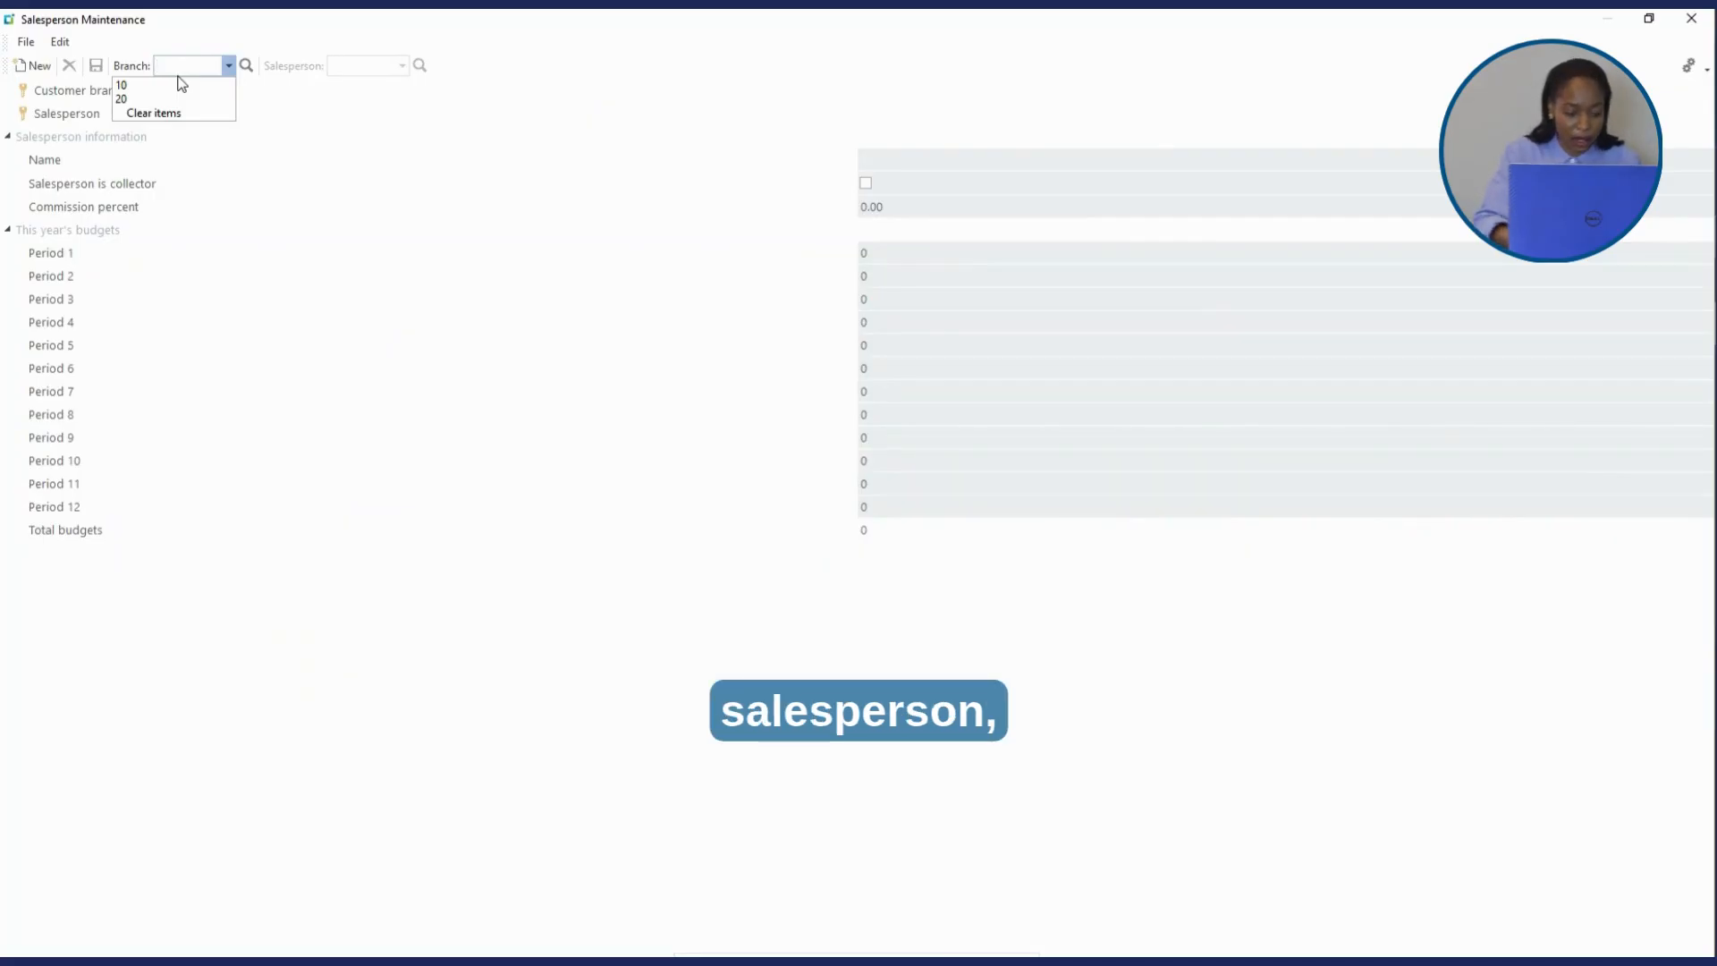
type("10")
key("Tab")
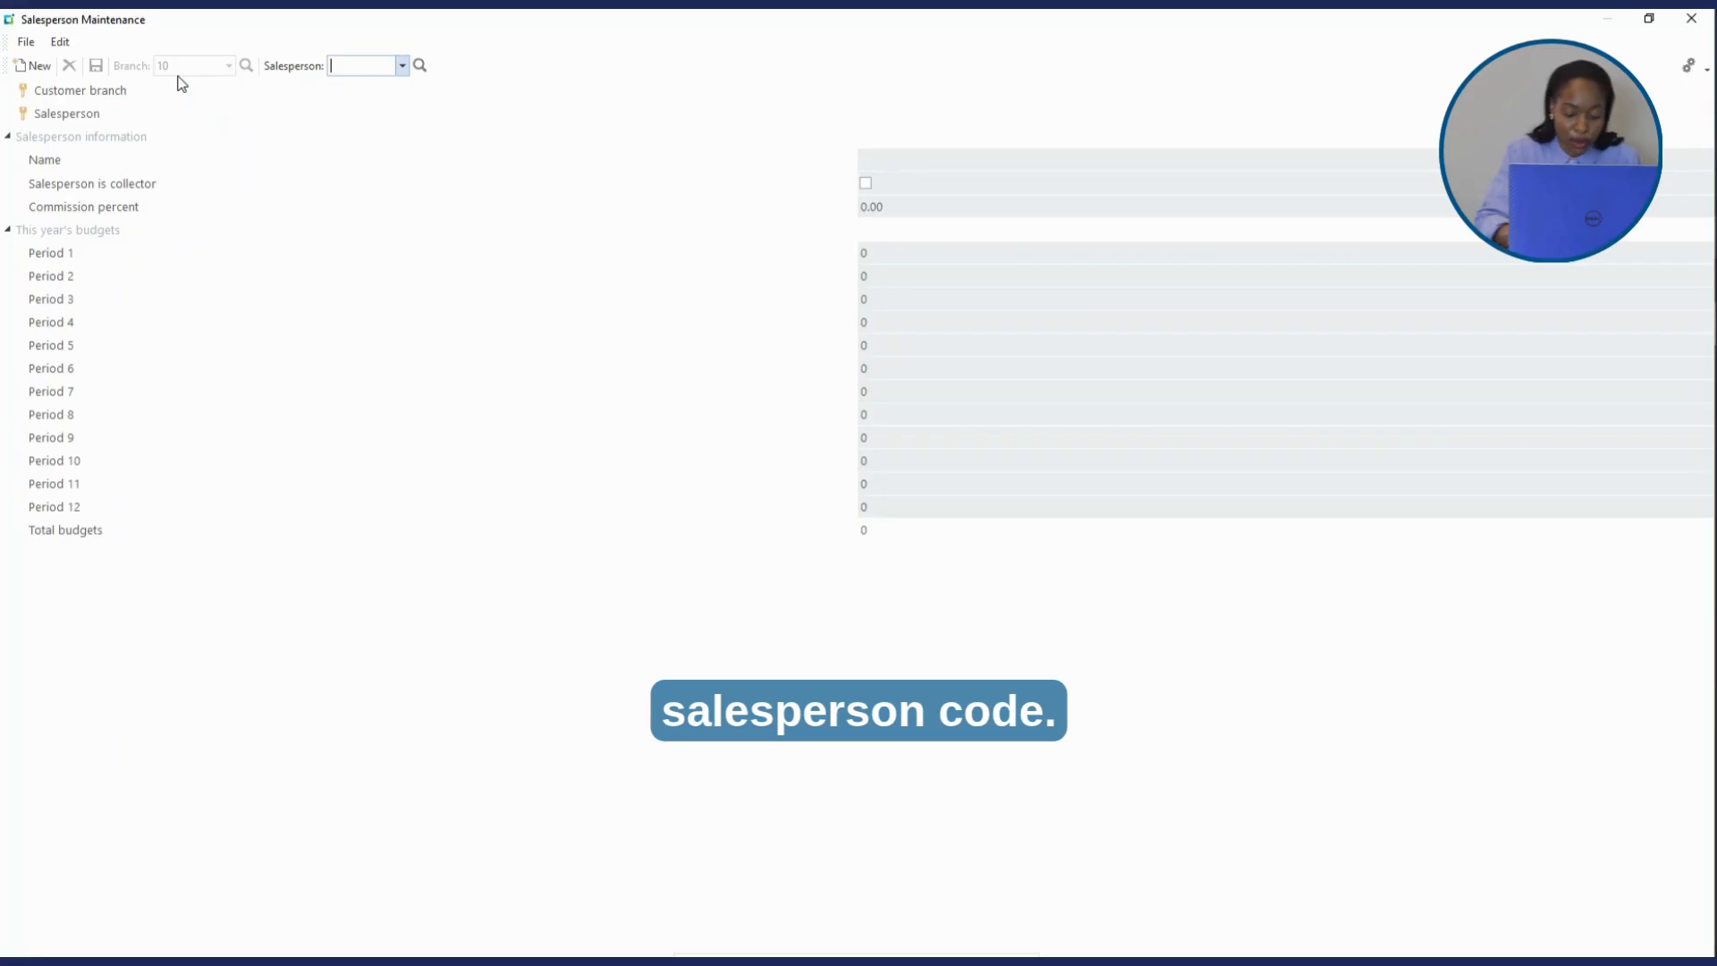
type("100")
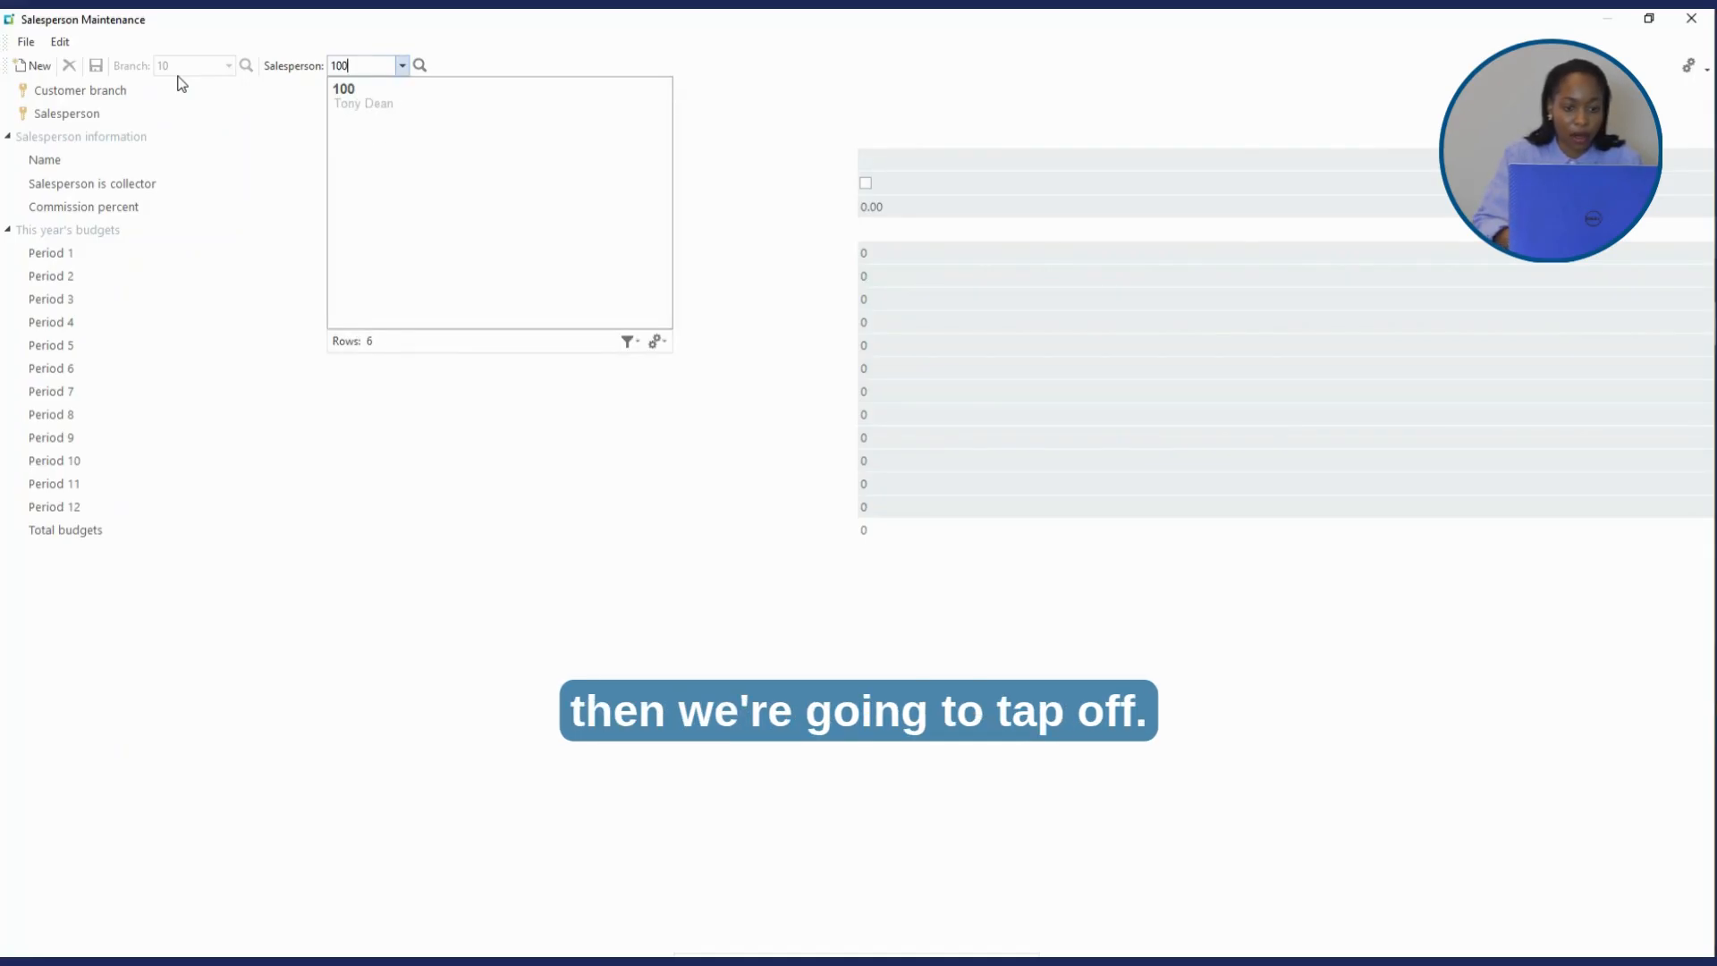
key("Tab")
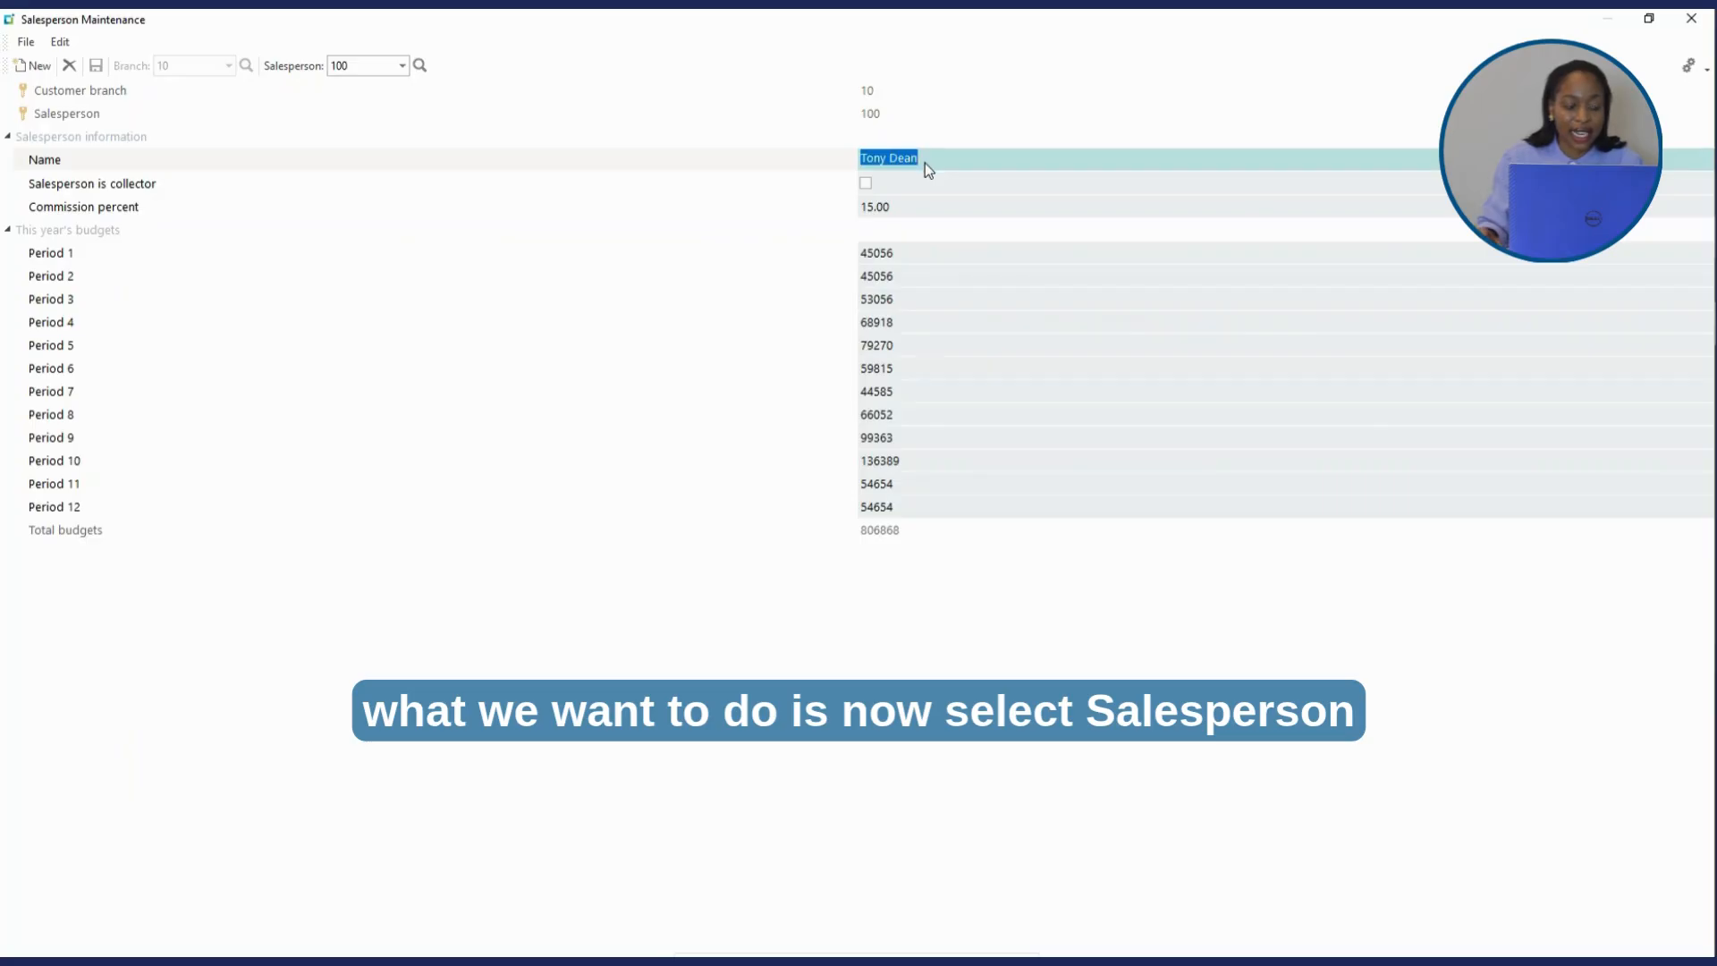
- Tick Salesperson is collector, save the record and close Salesperson Maintenance
left_click(866, 185)
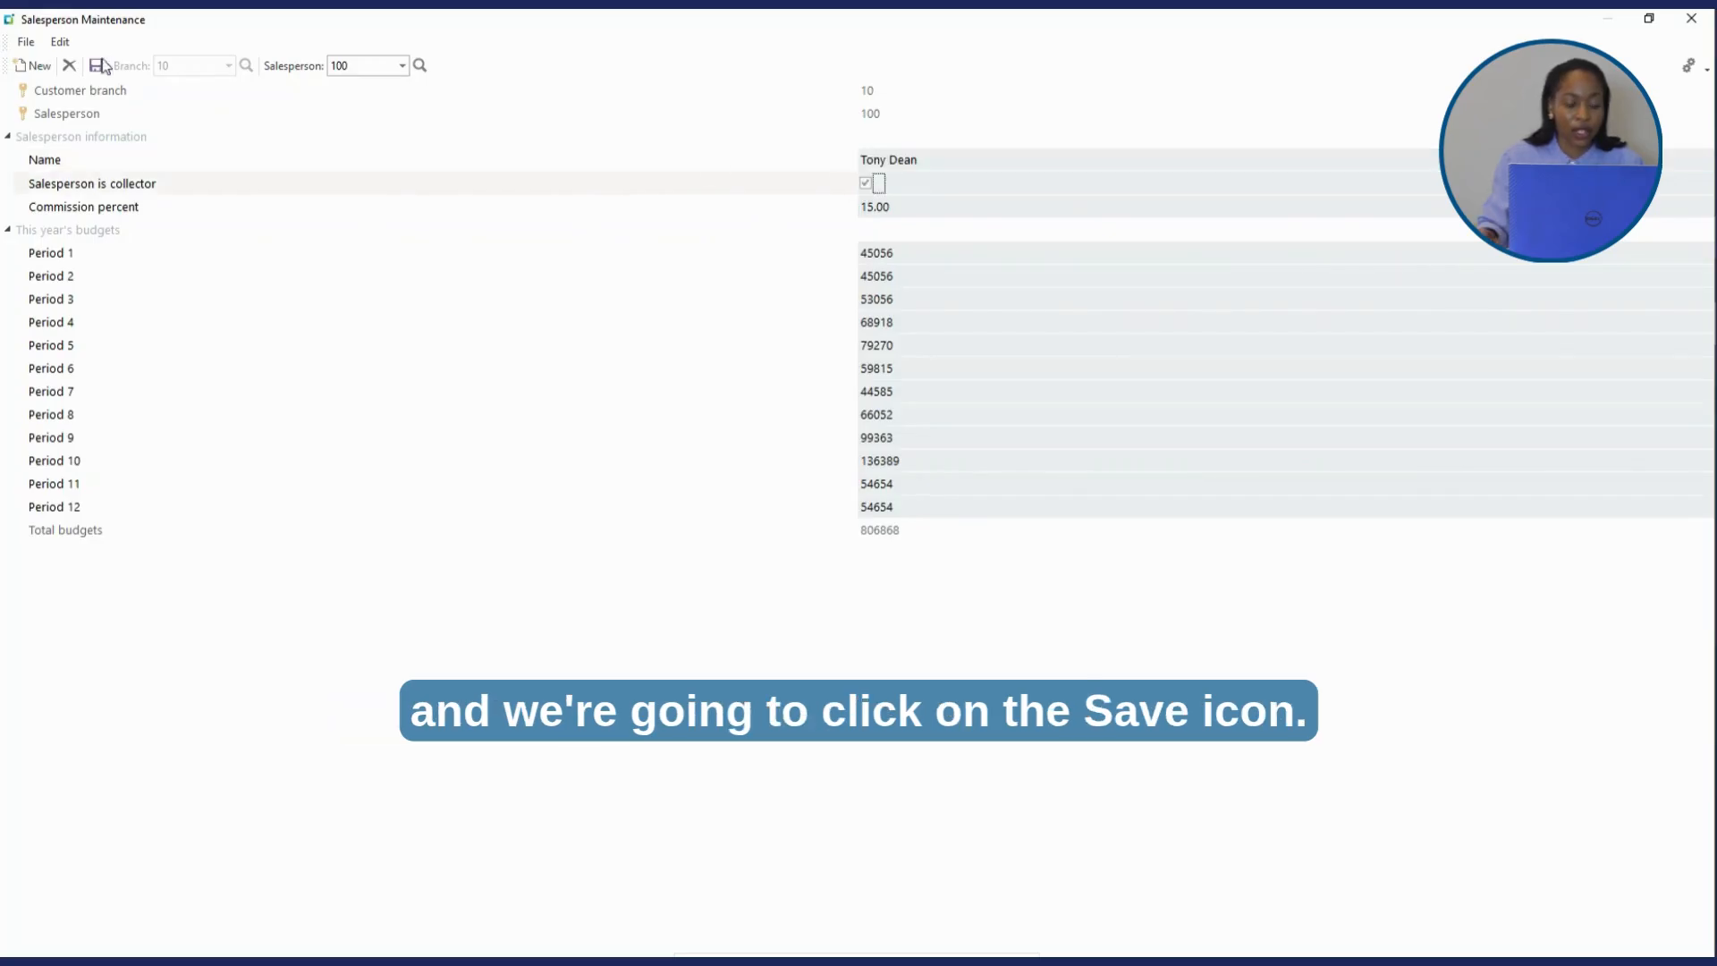
left_click(97, 68)
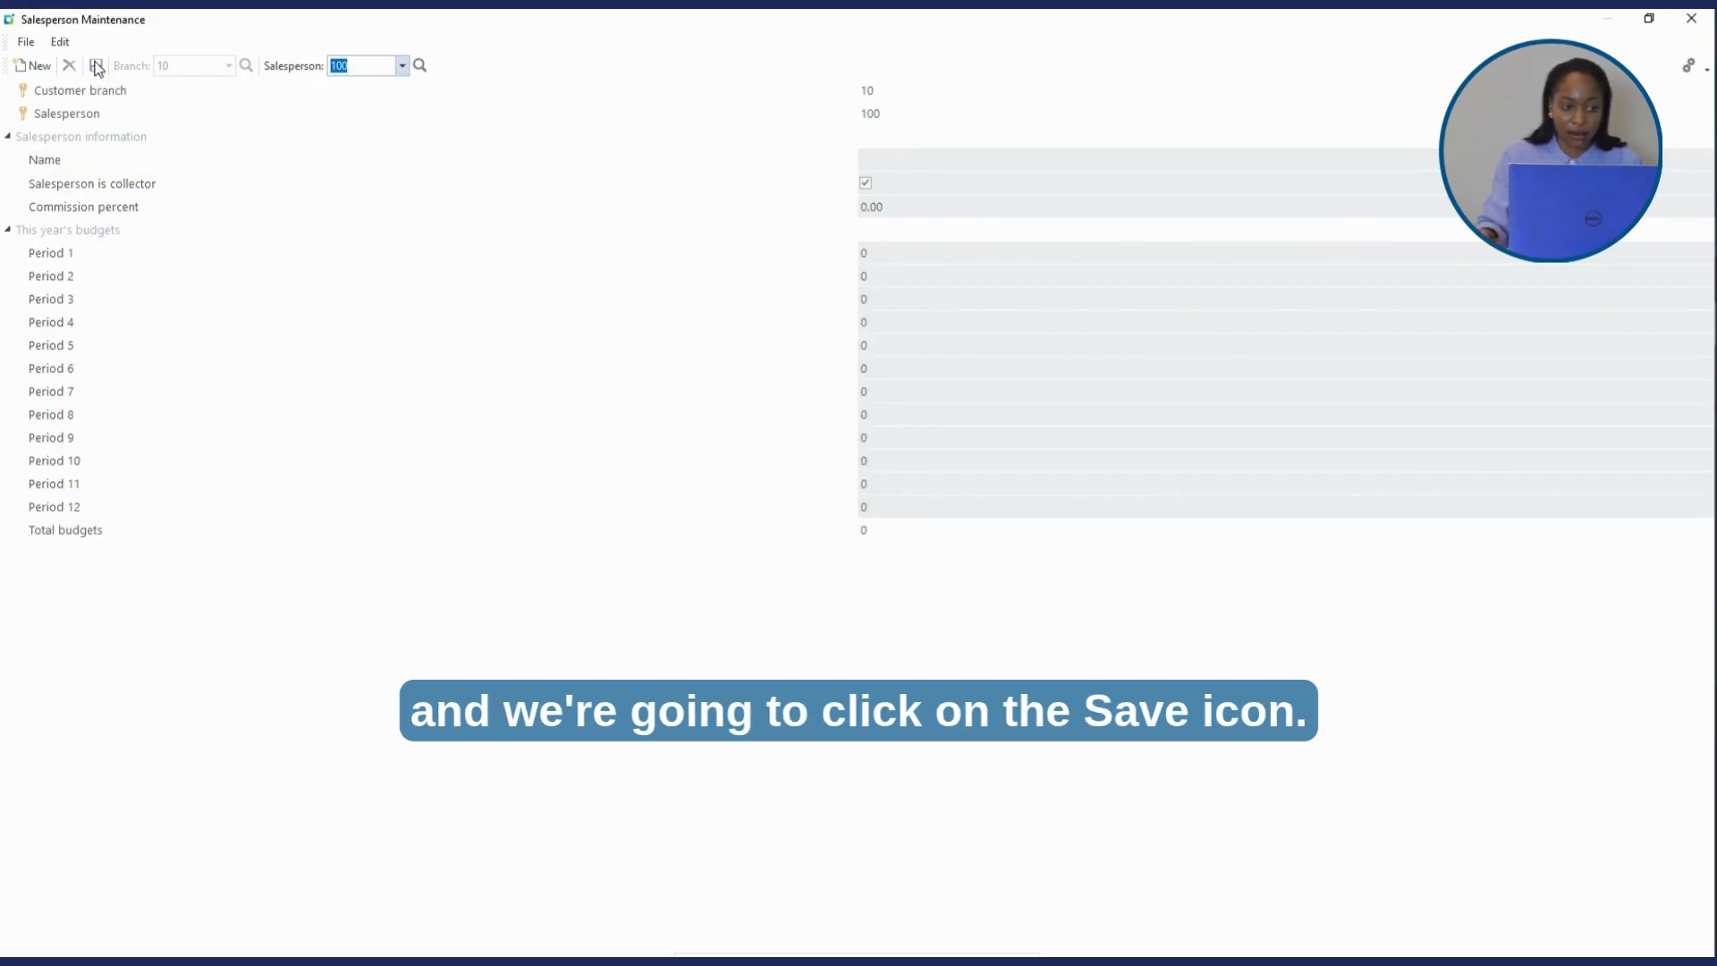
left_click(1691, 20)
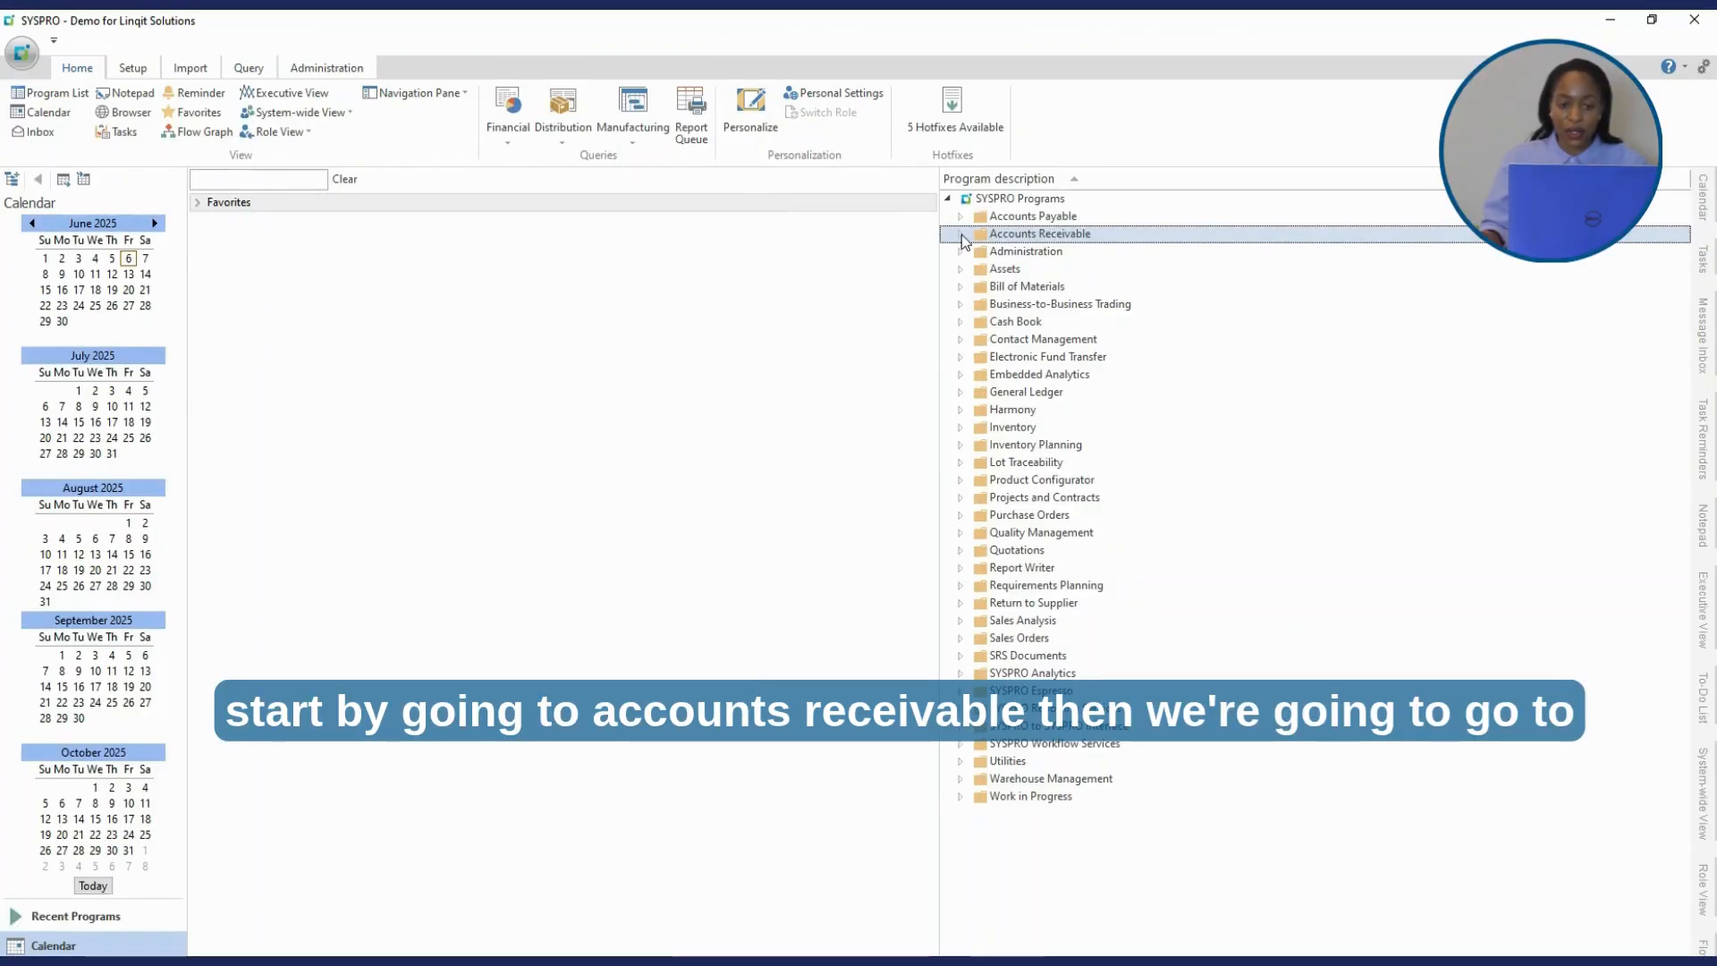
- Expand Accounts Receivable in the SYSPRO Programs tree
left_click(962, 234)
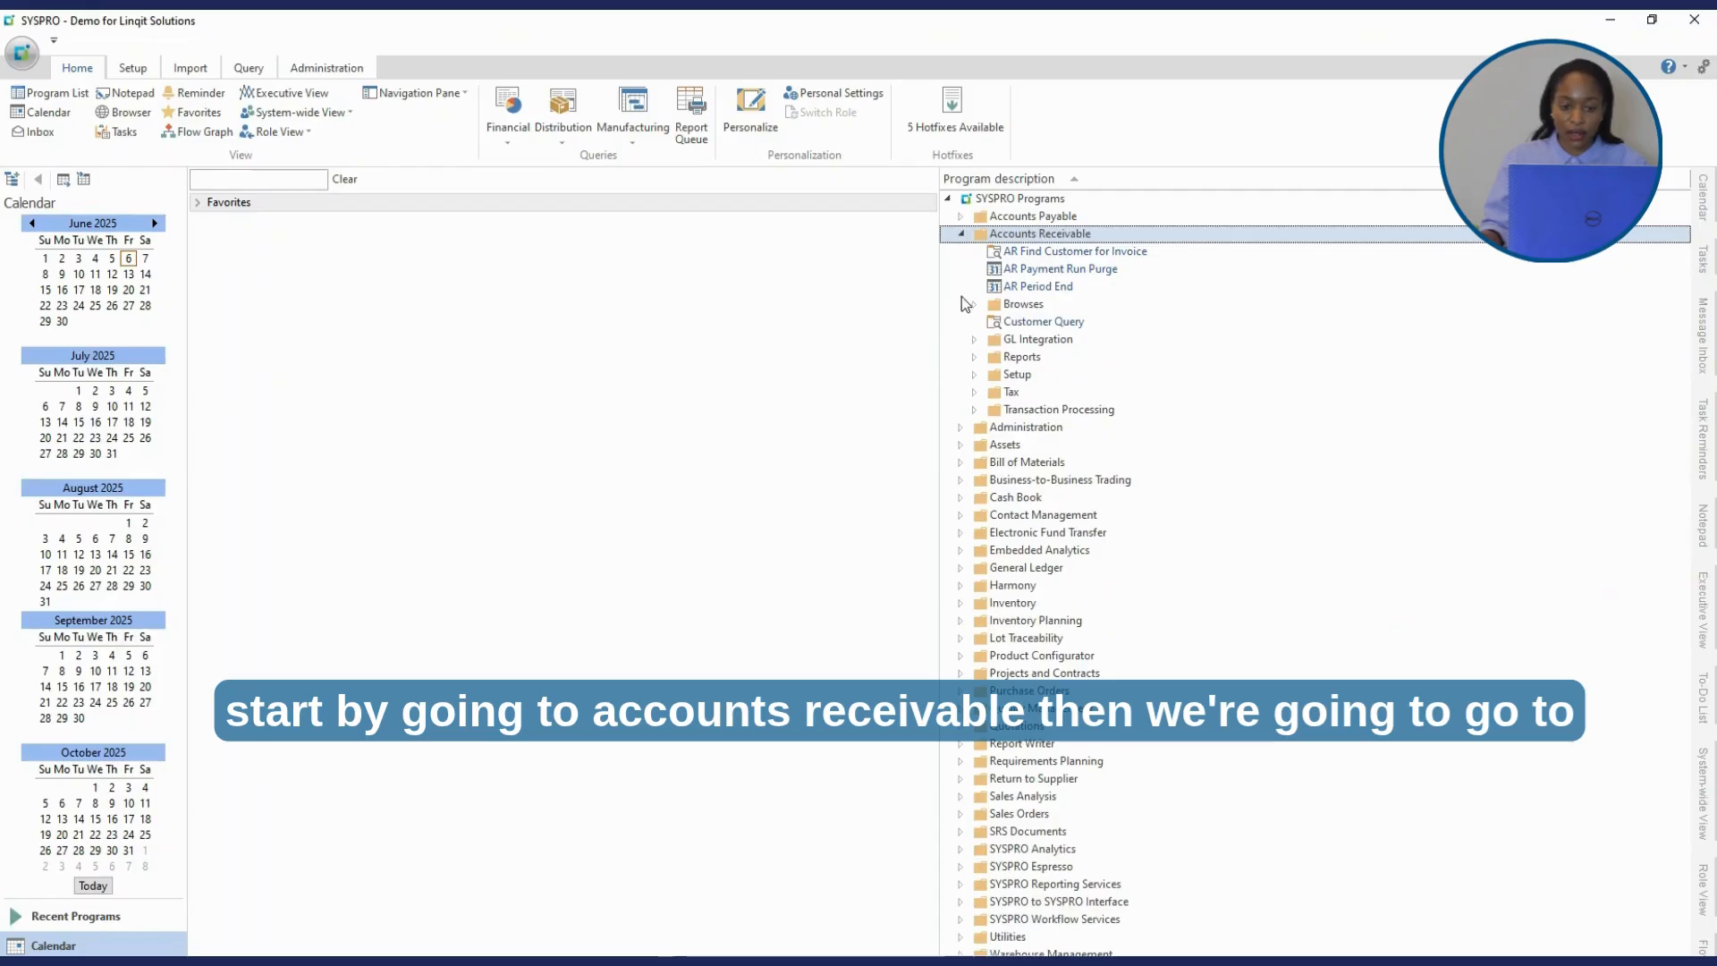
- Open AR Collectors maintenance from Accounts Receivable Setup and load collector ML
left_click(976, 375)
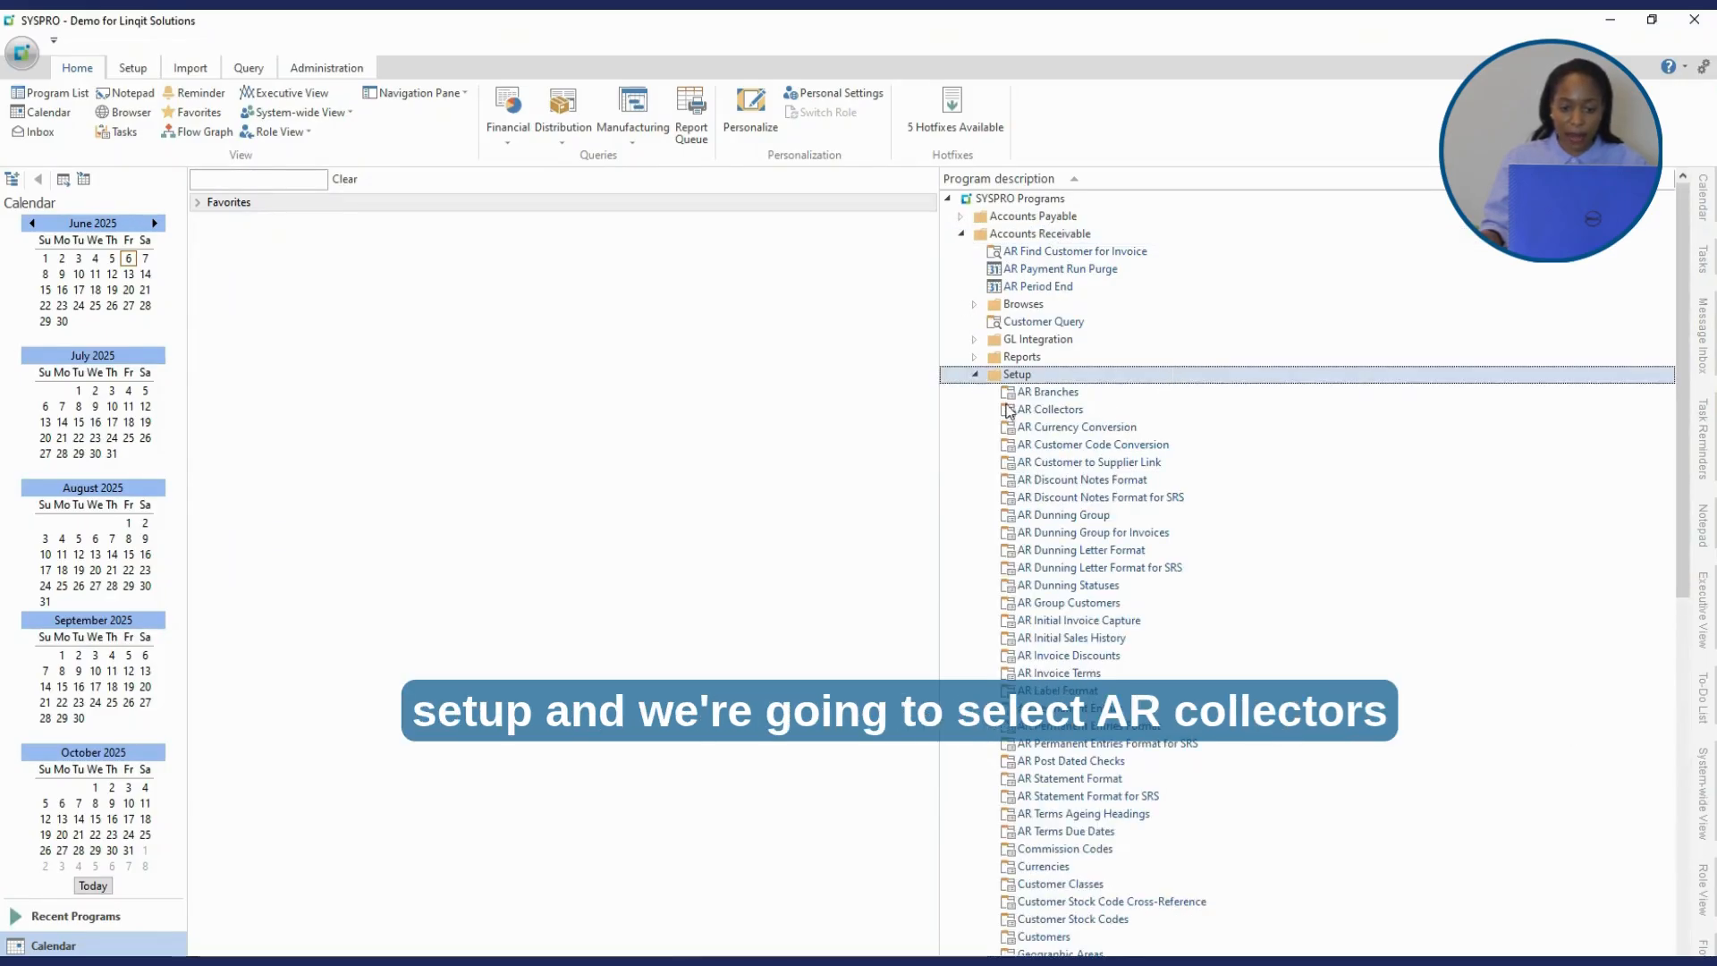
double_click(1064, 411)
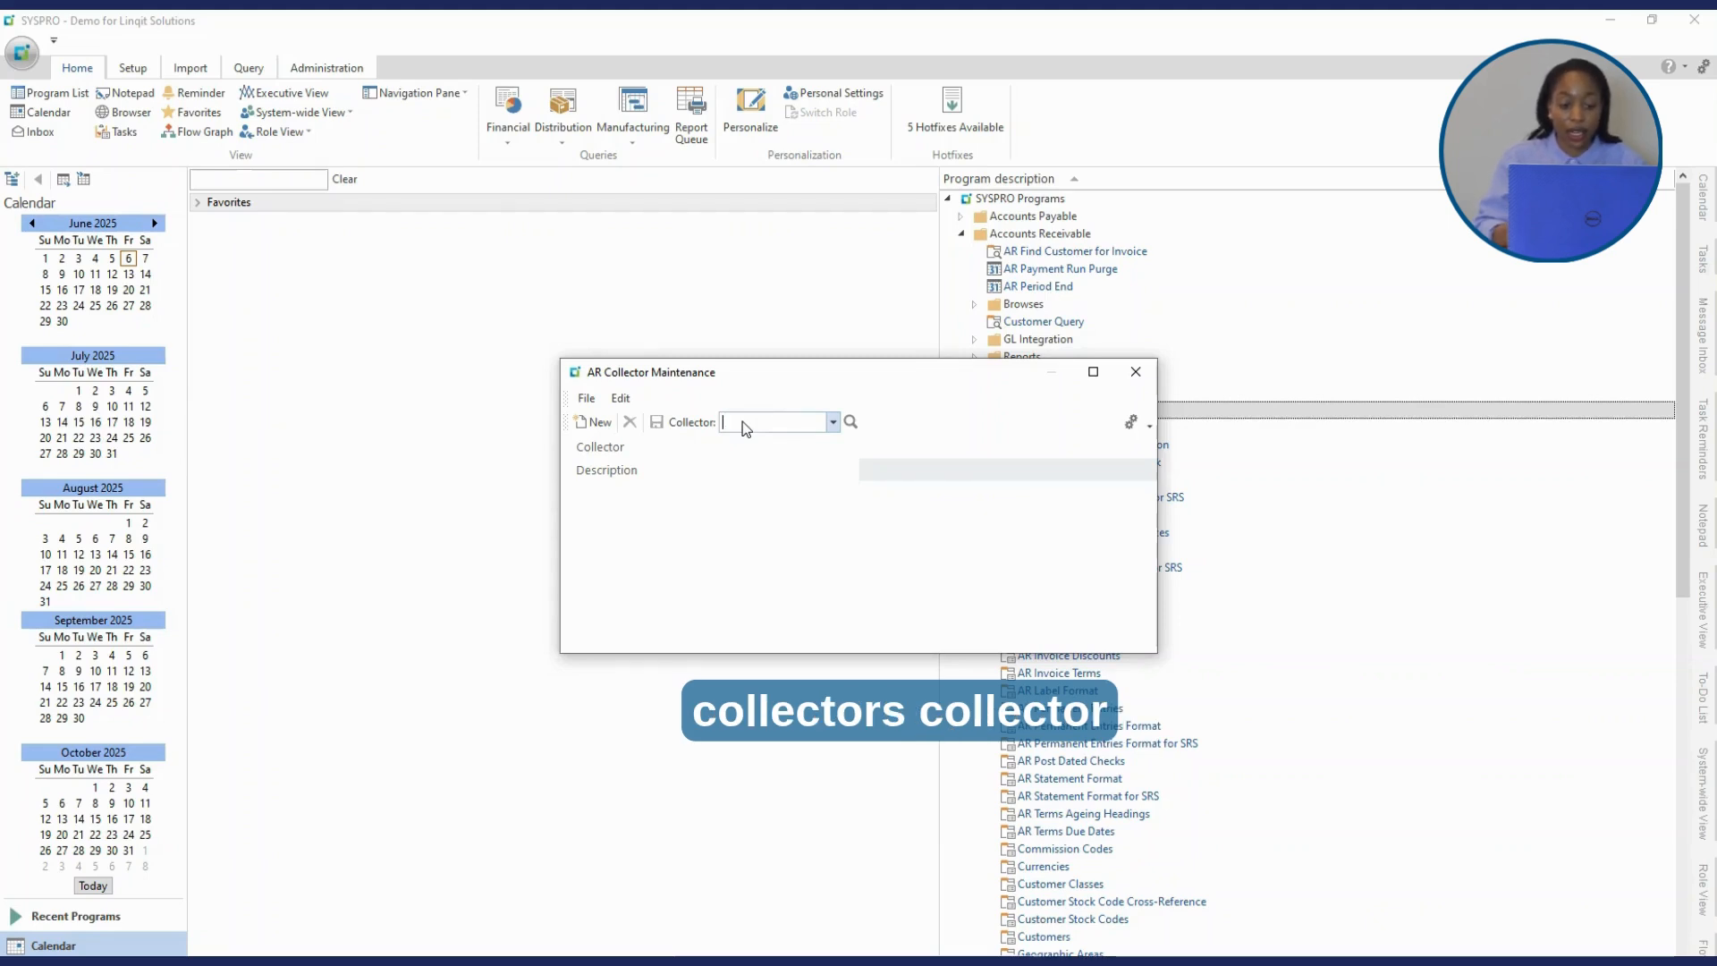
type("ML")
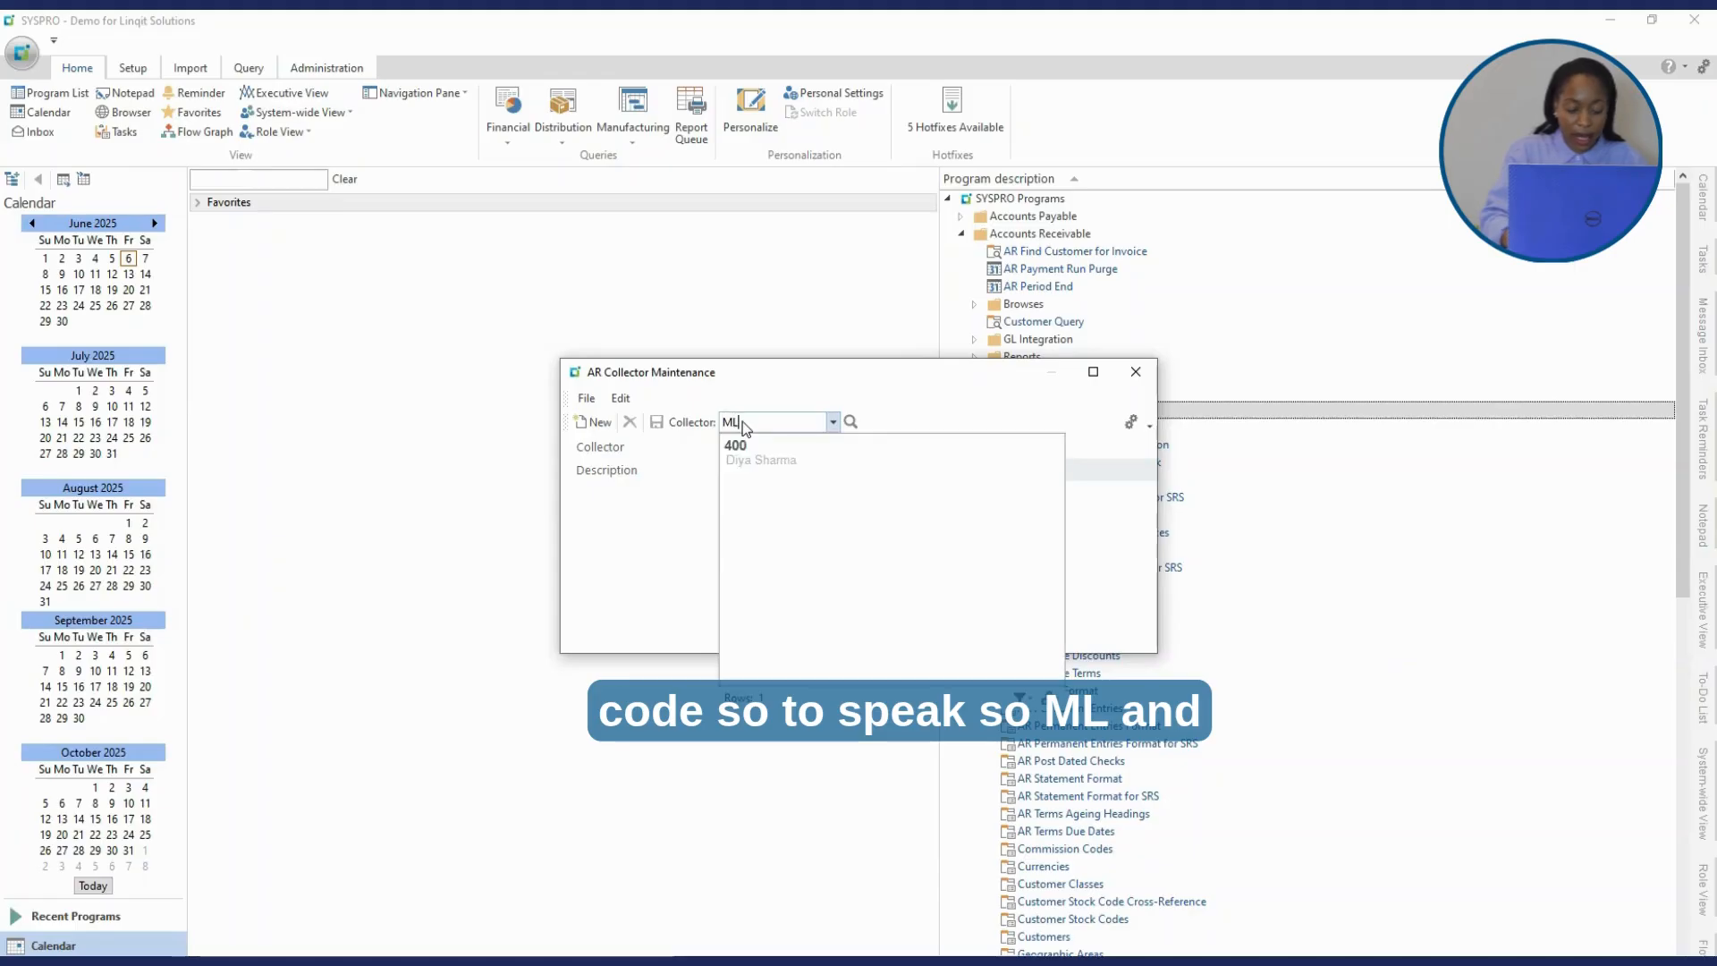
key("Tab")
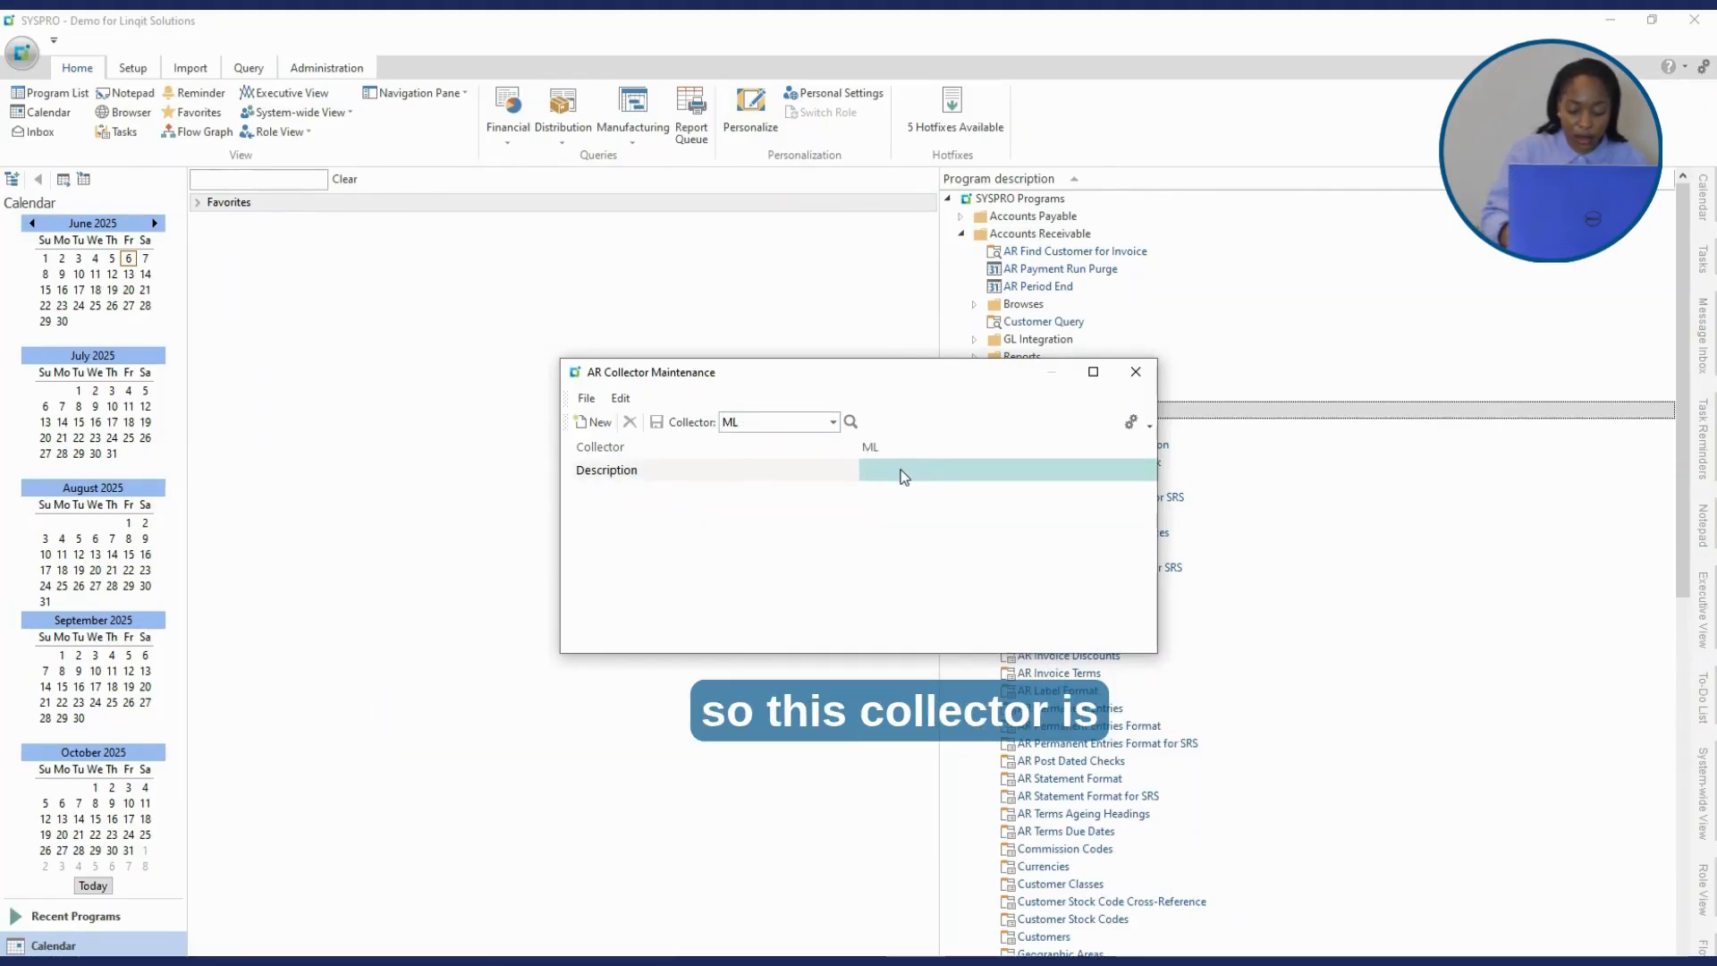
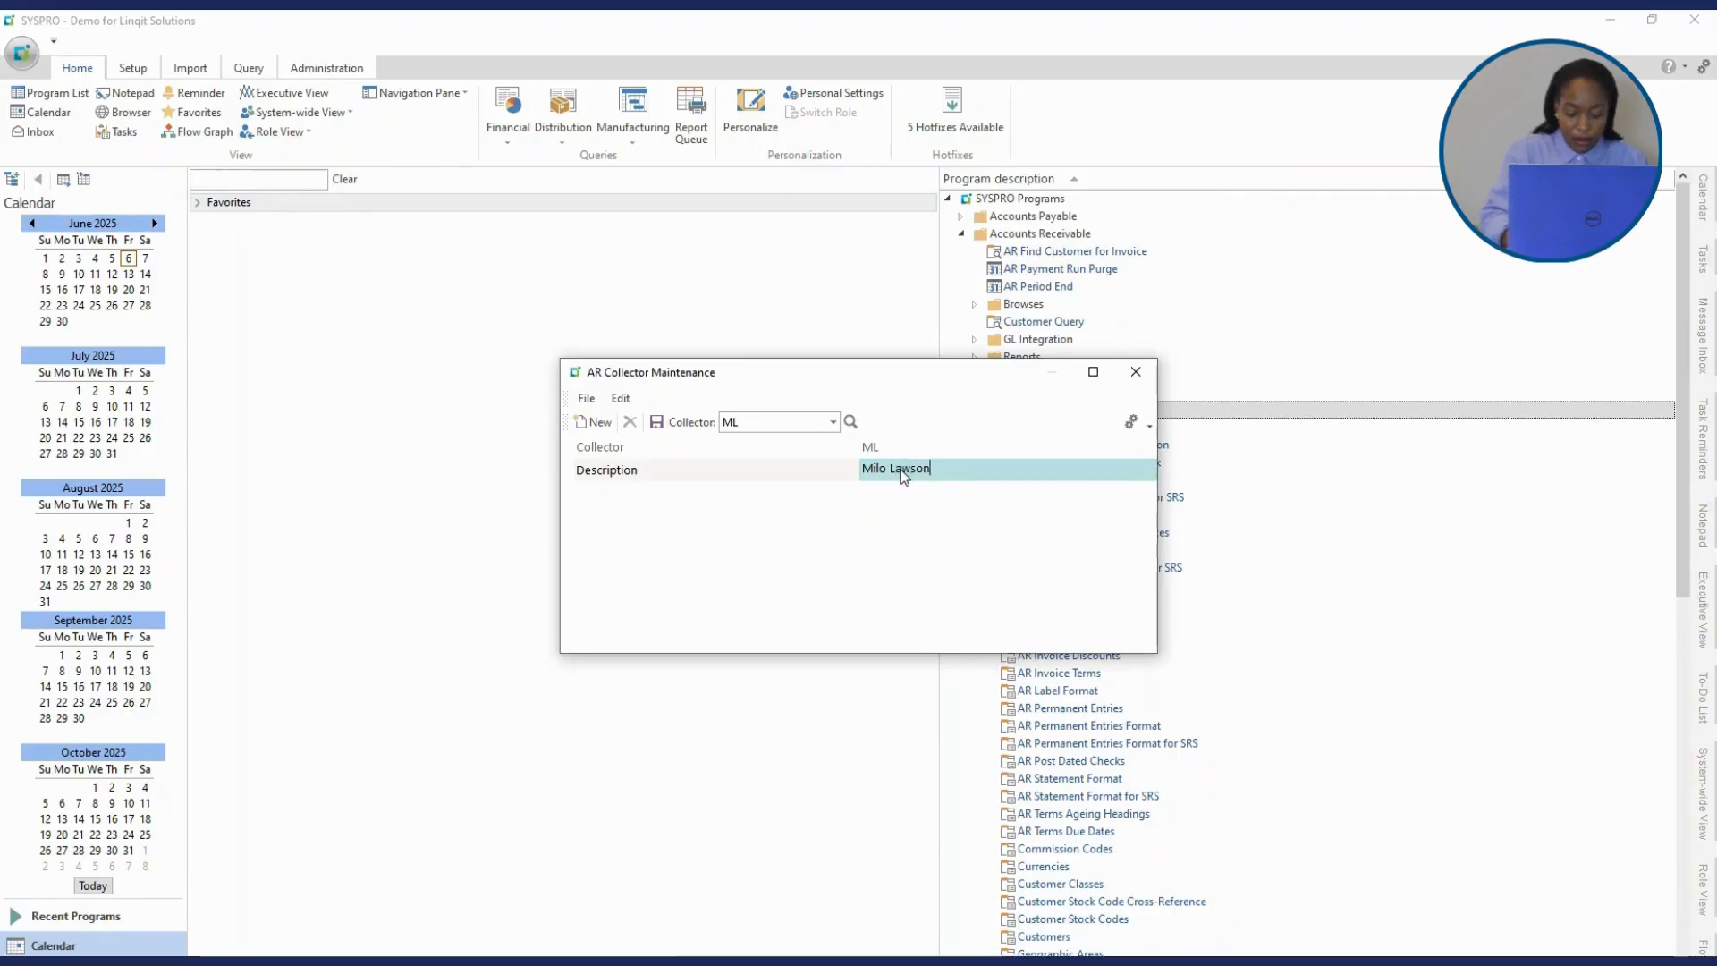
- Enter the collector's corrected full name as the description, save, and close the window
left_click(657, 430)
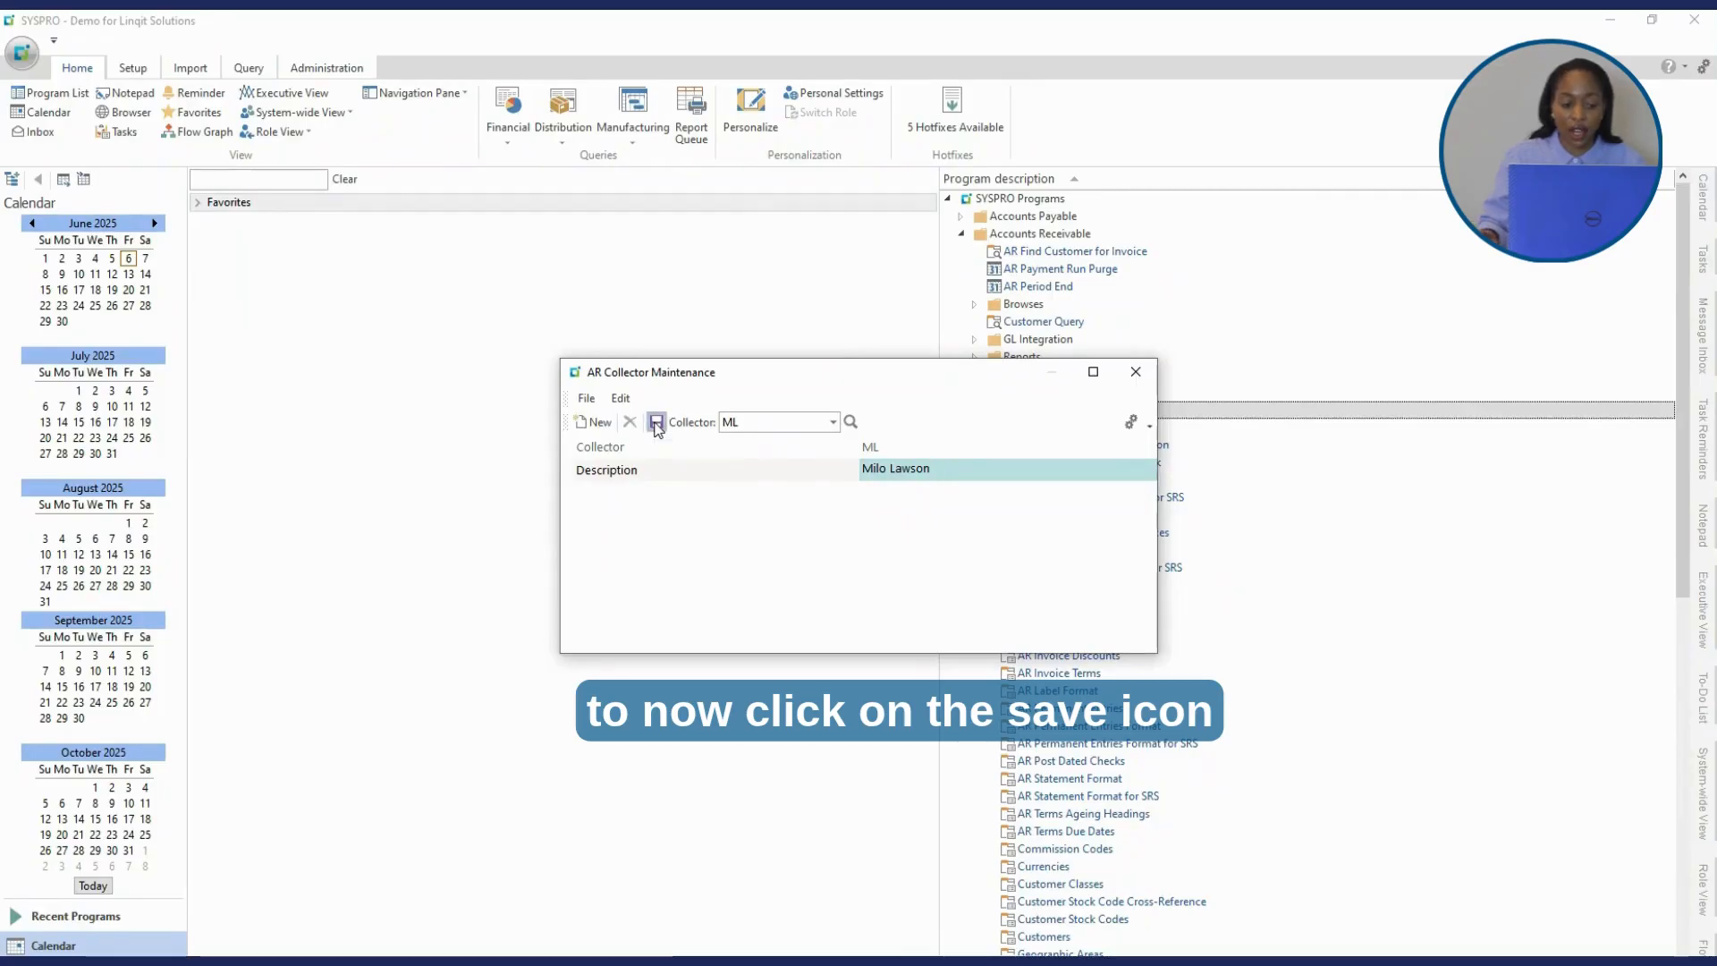
left_click(1136, 372)
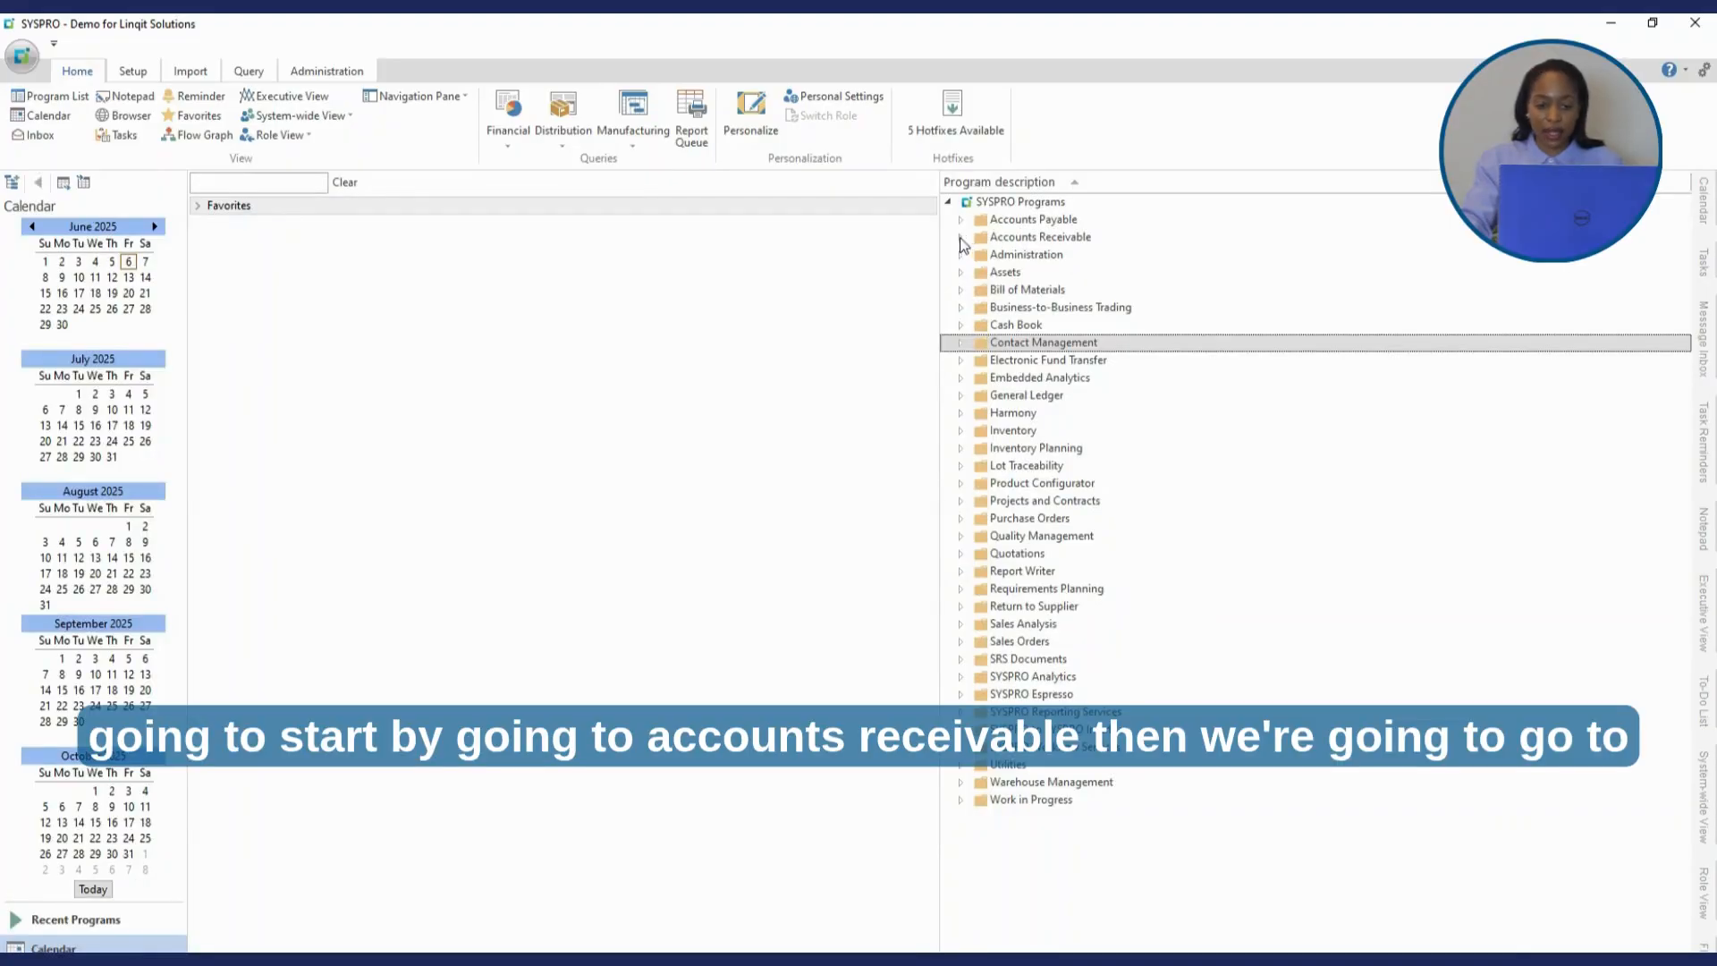
- Open AR Collector Run Maintenance under Accounts Receivable > Transaction Processing
left_click(962, 237)
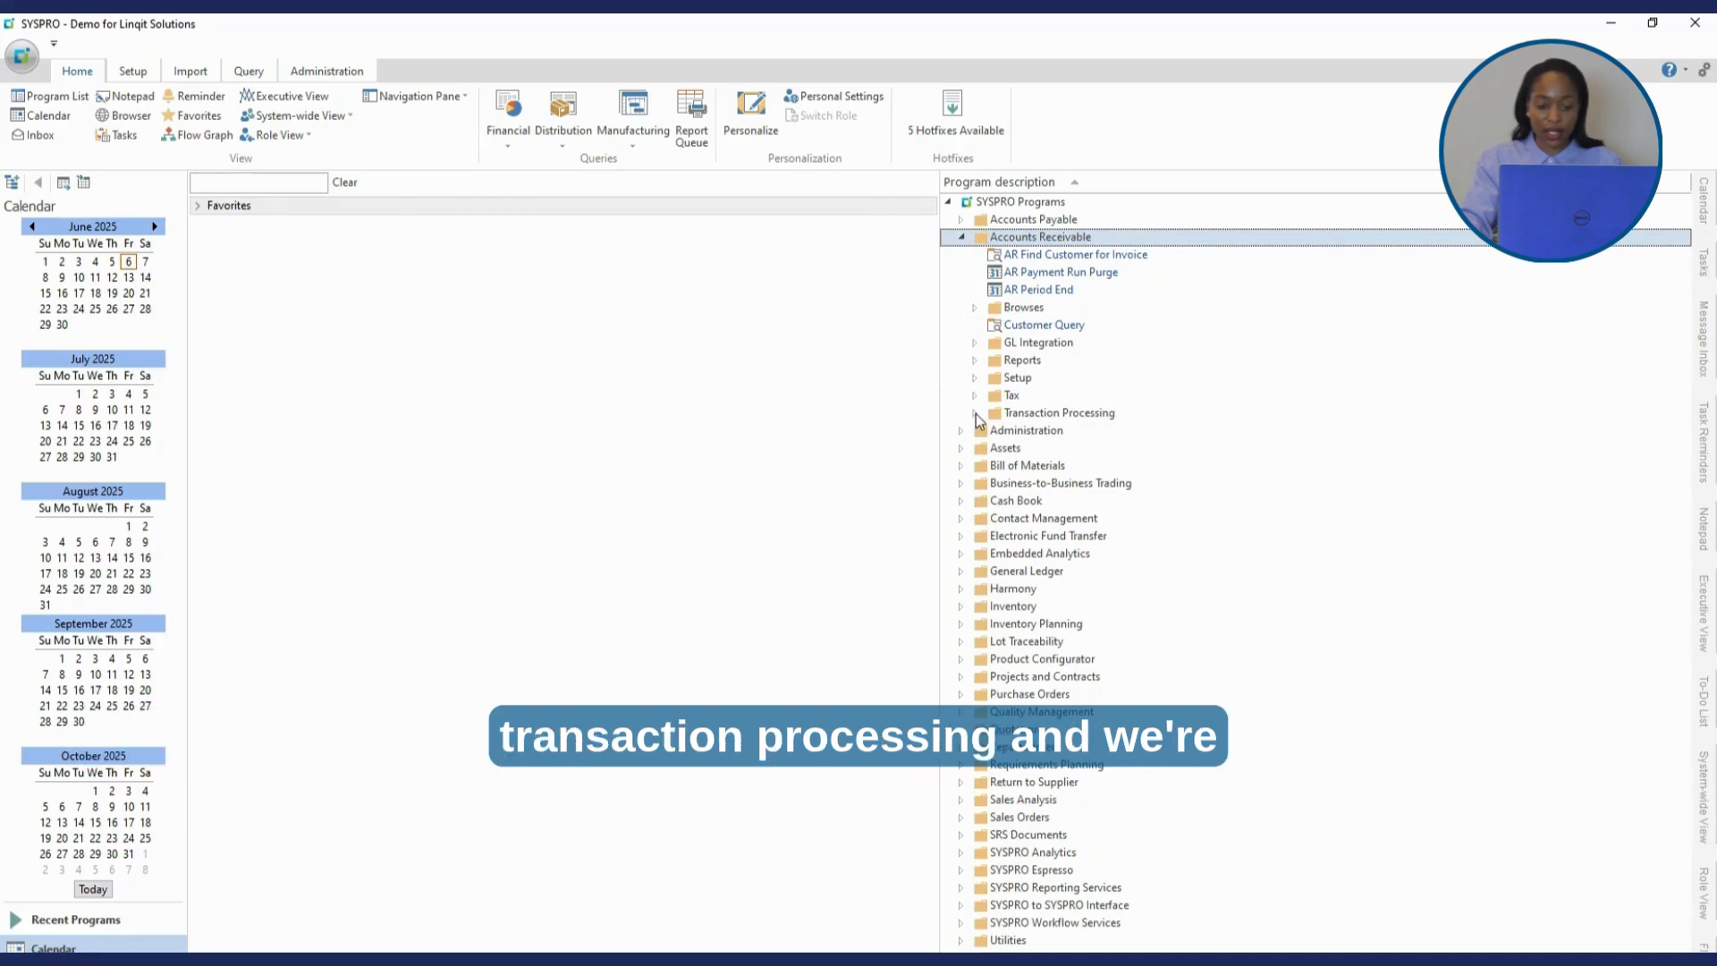
left_click(975, 413)
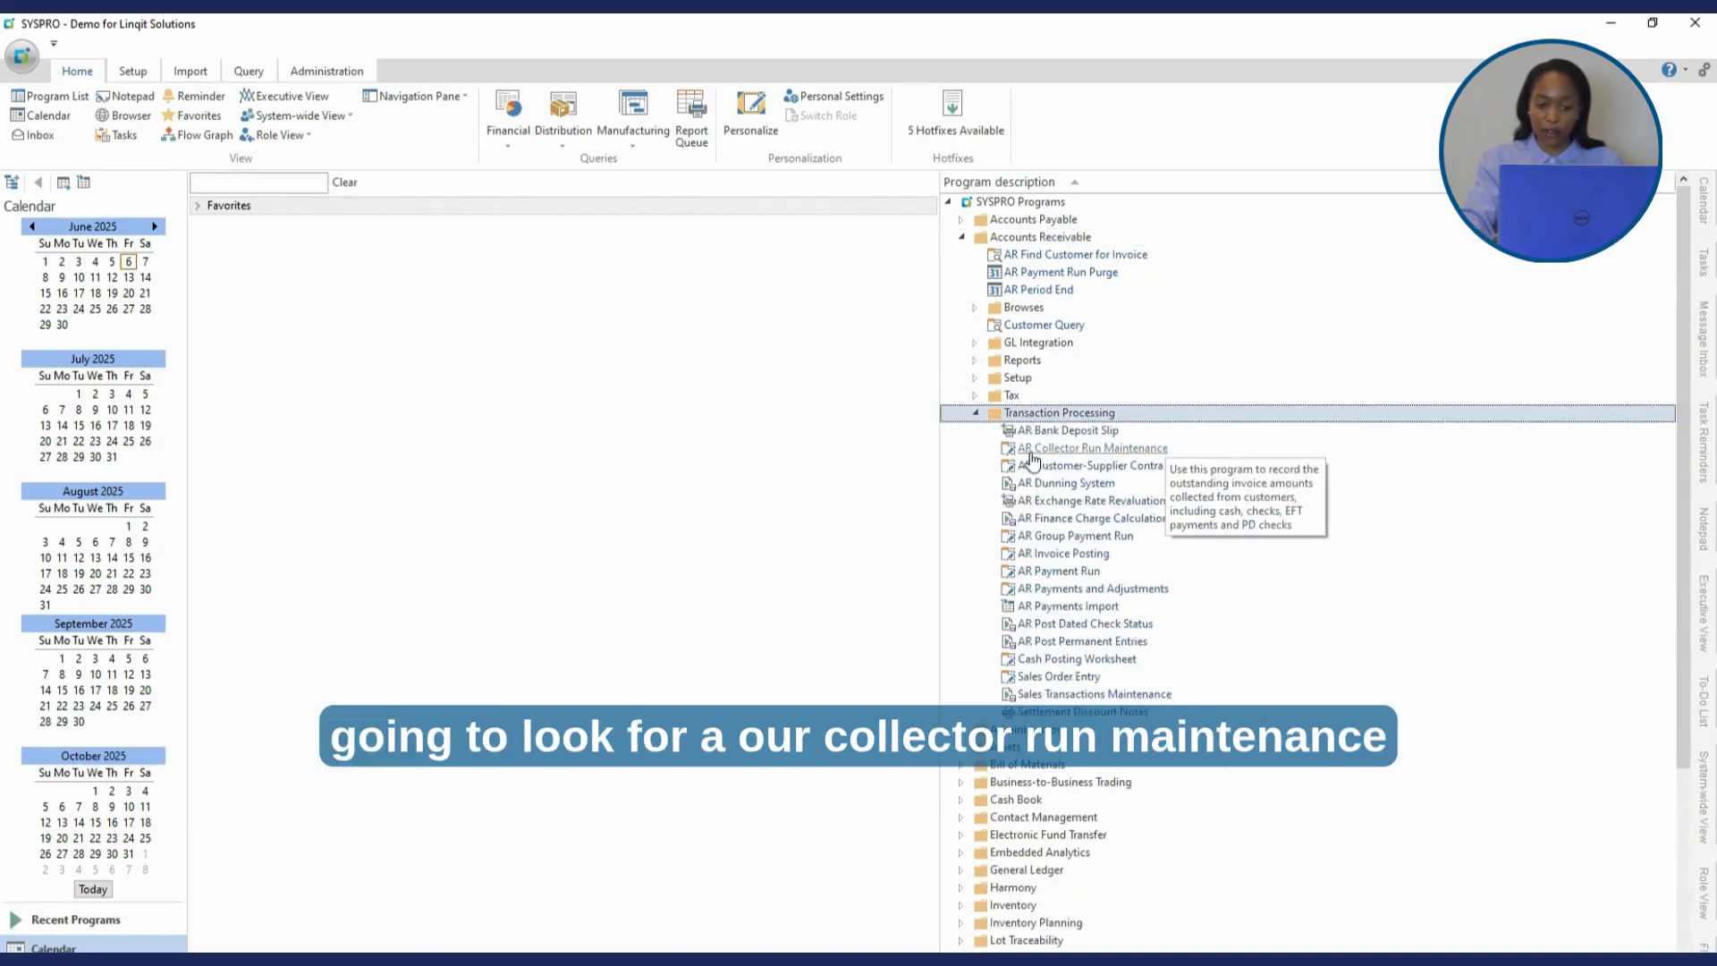
left_click(1113, 450)
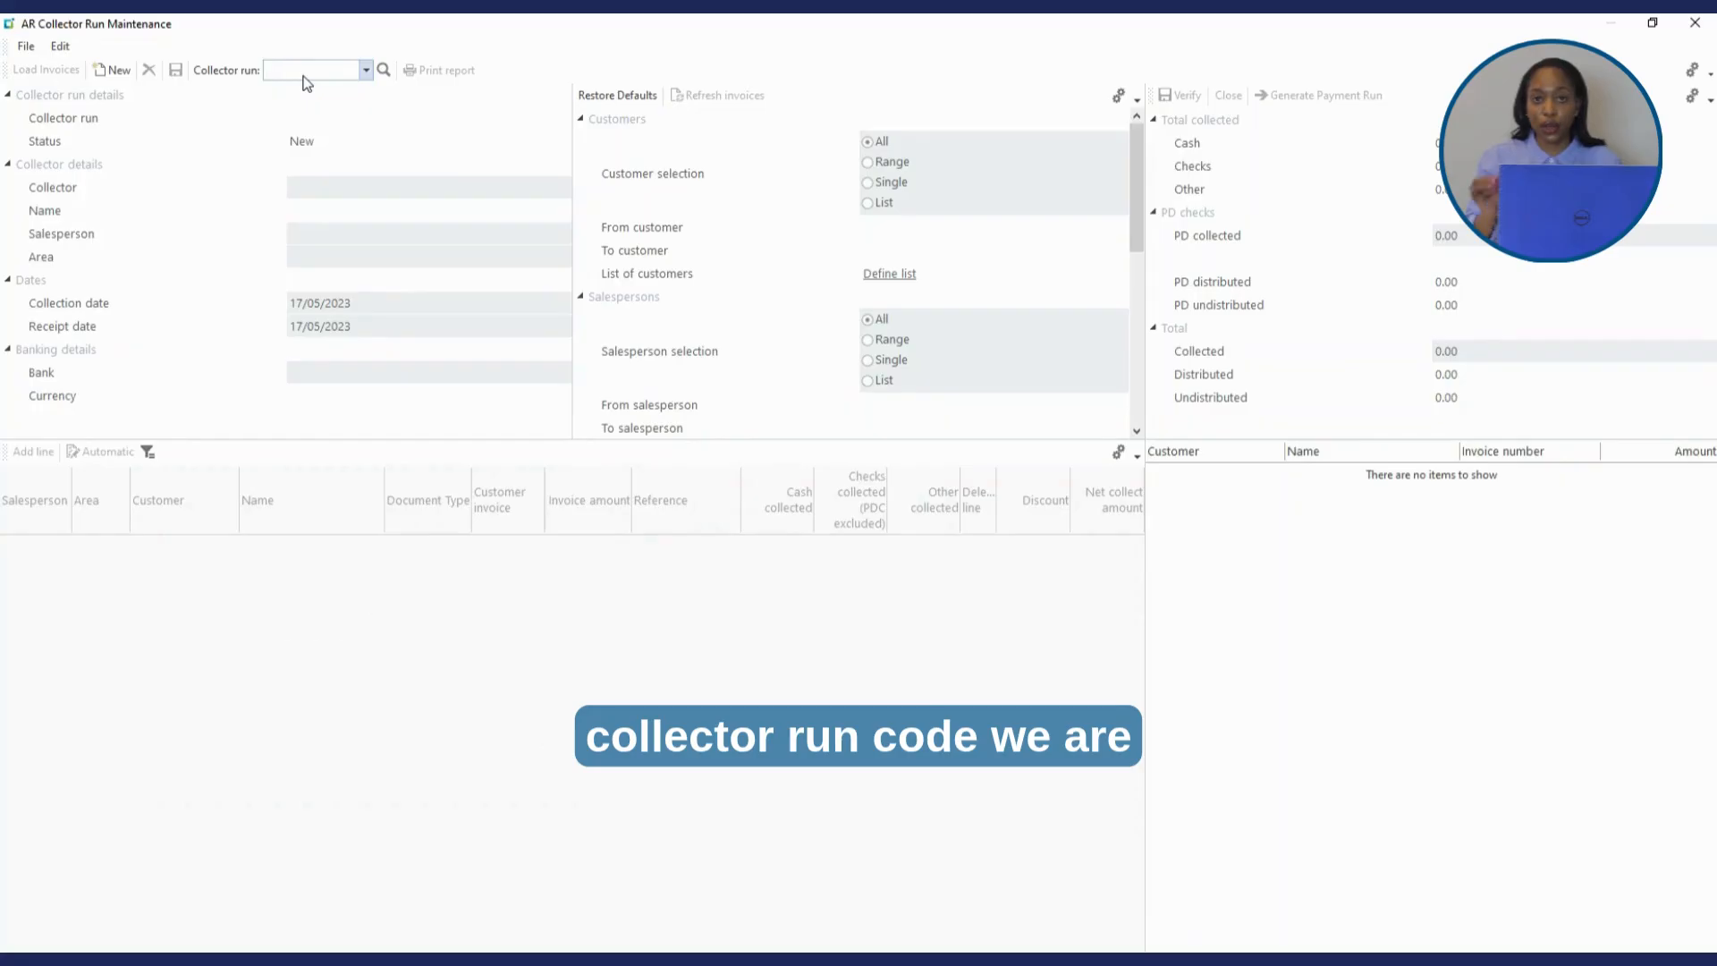
- Create collector run 200 for collector AT using bank FB
type("20")
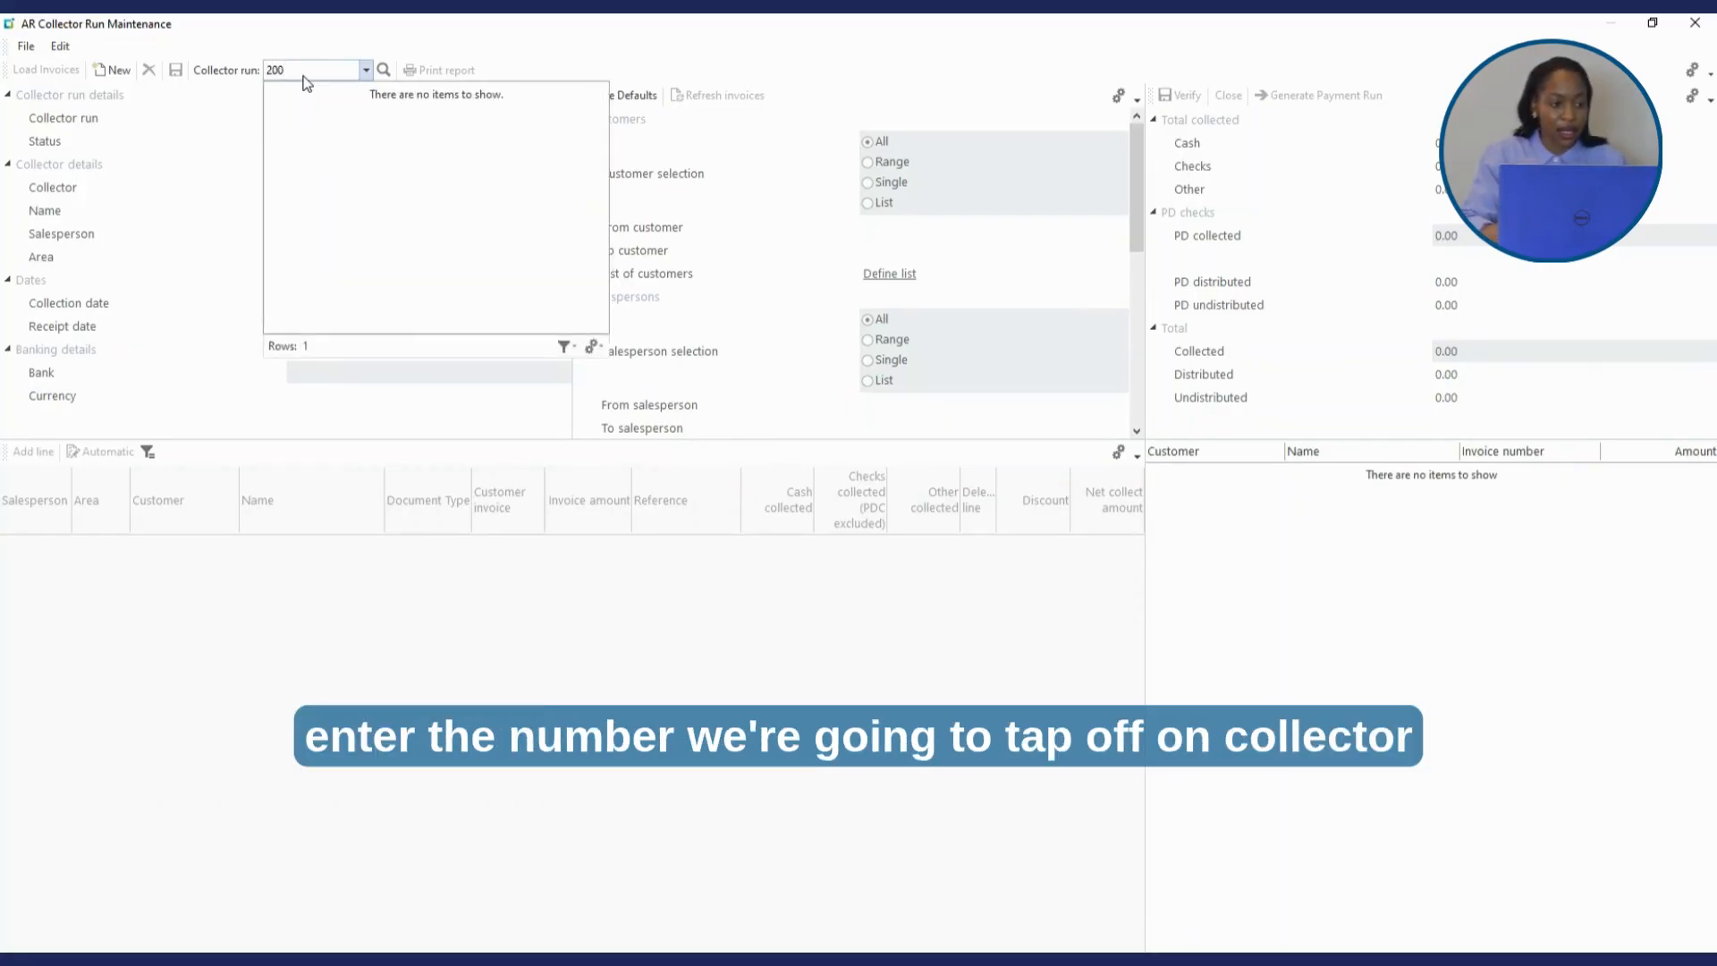
type("0")
key("Tab")
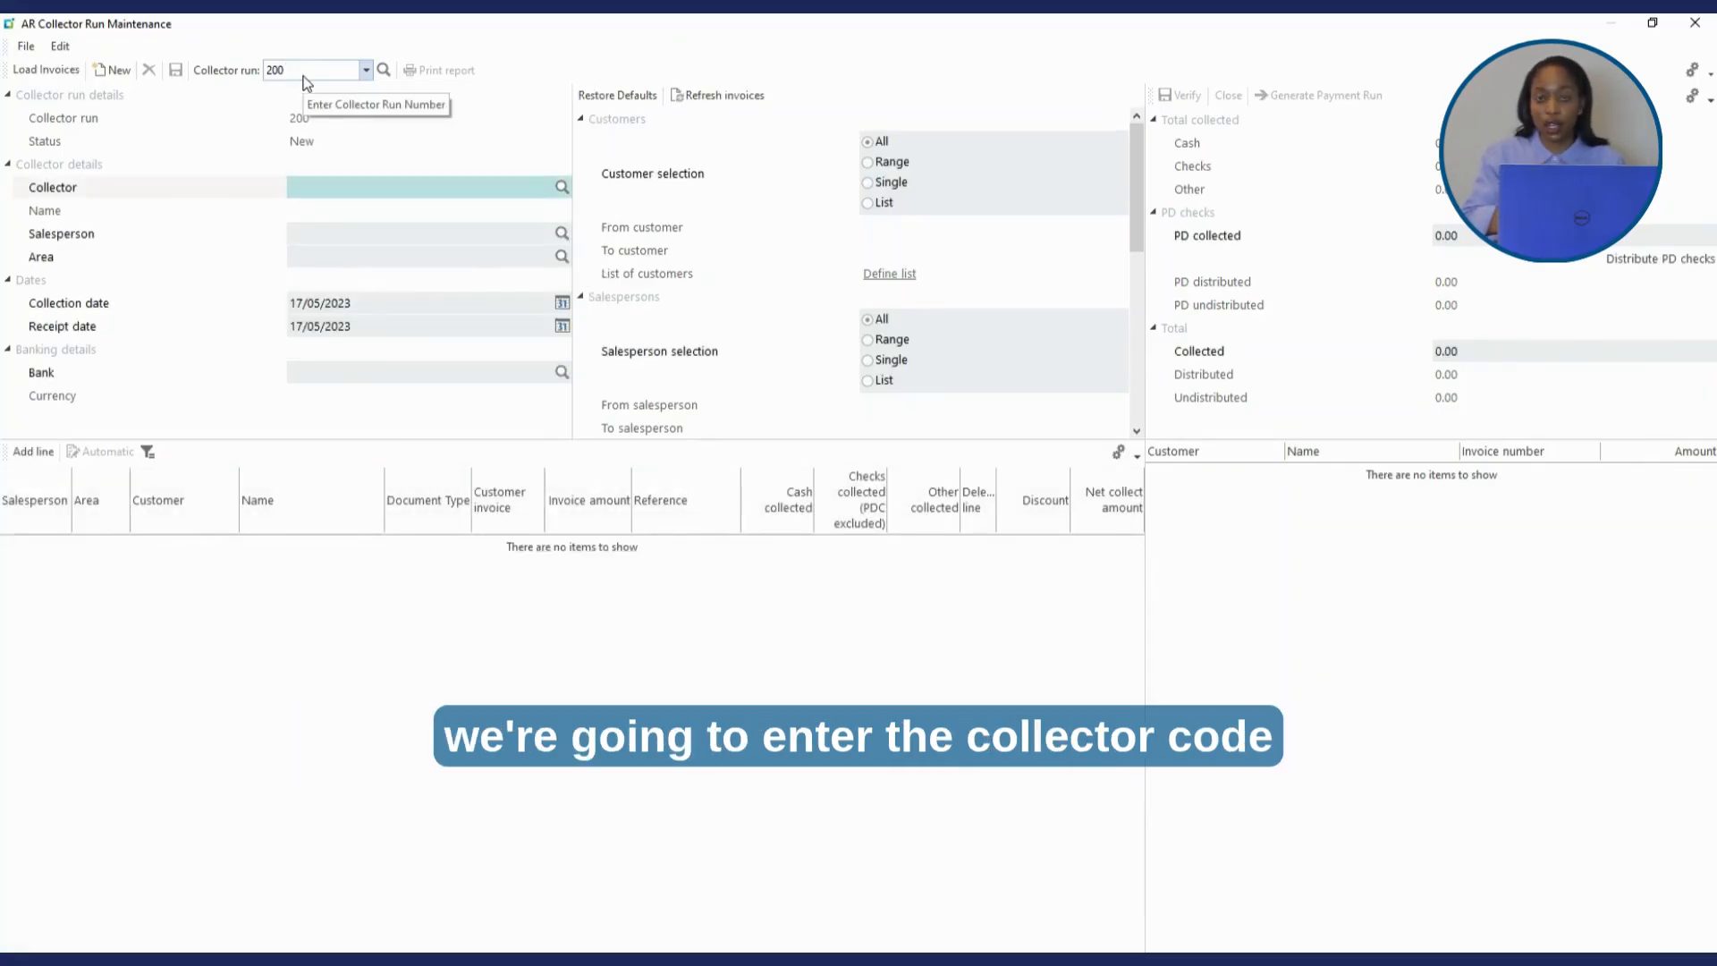
type("AT")
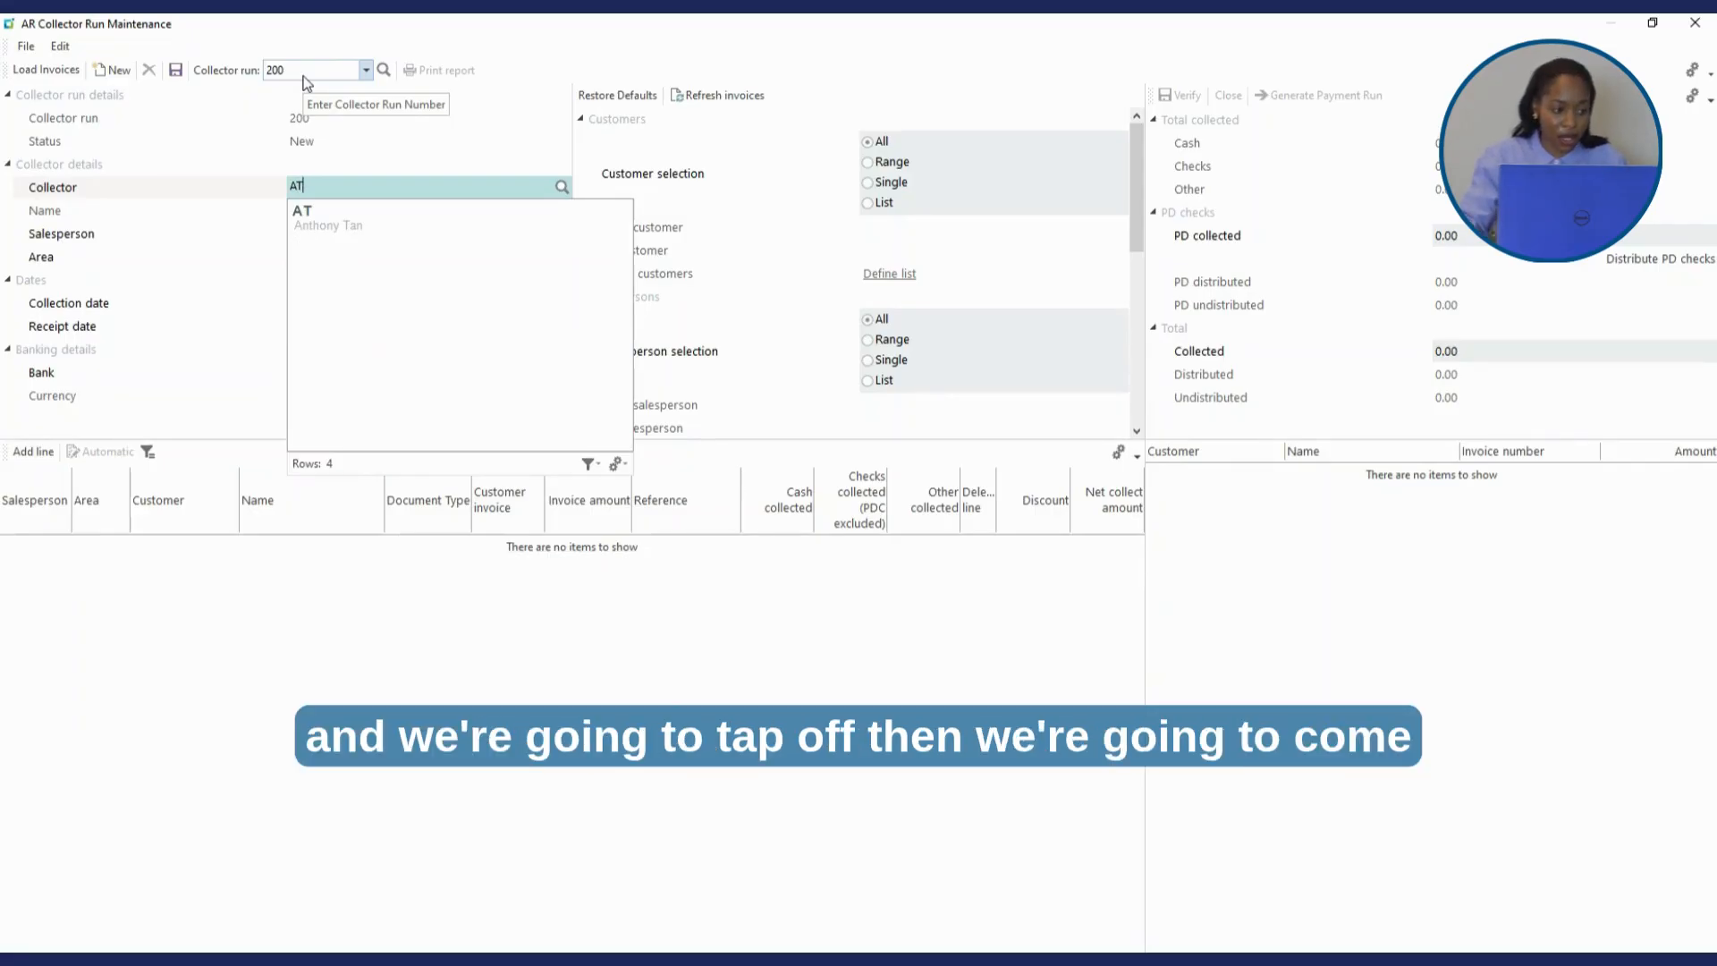
key("Tab")
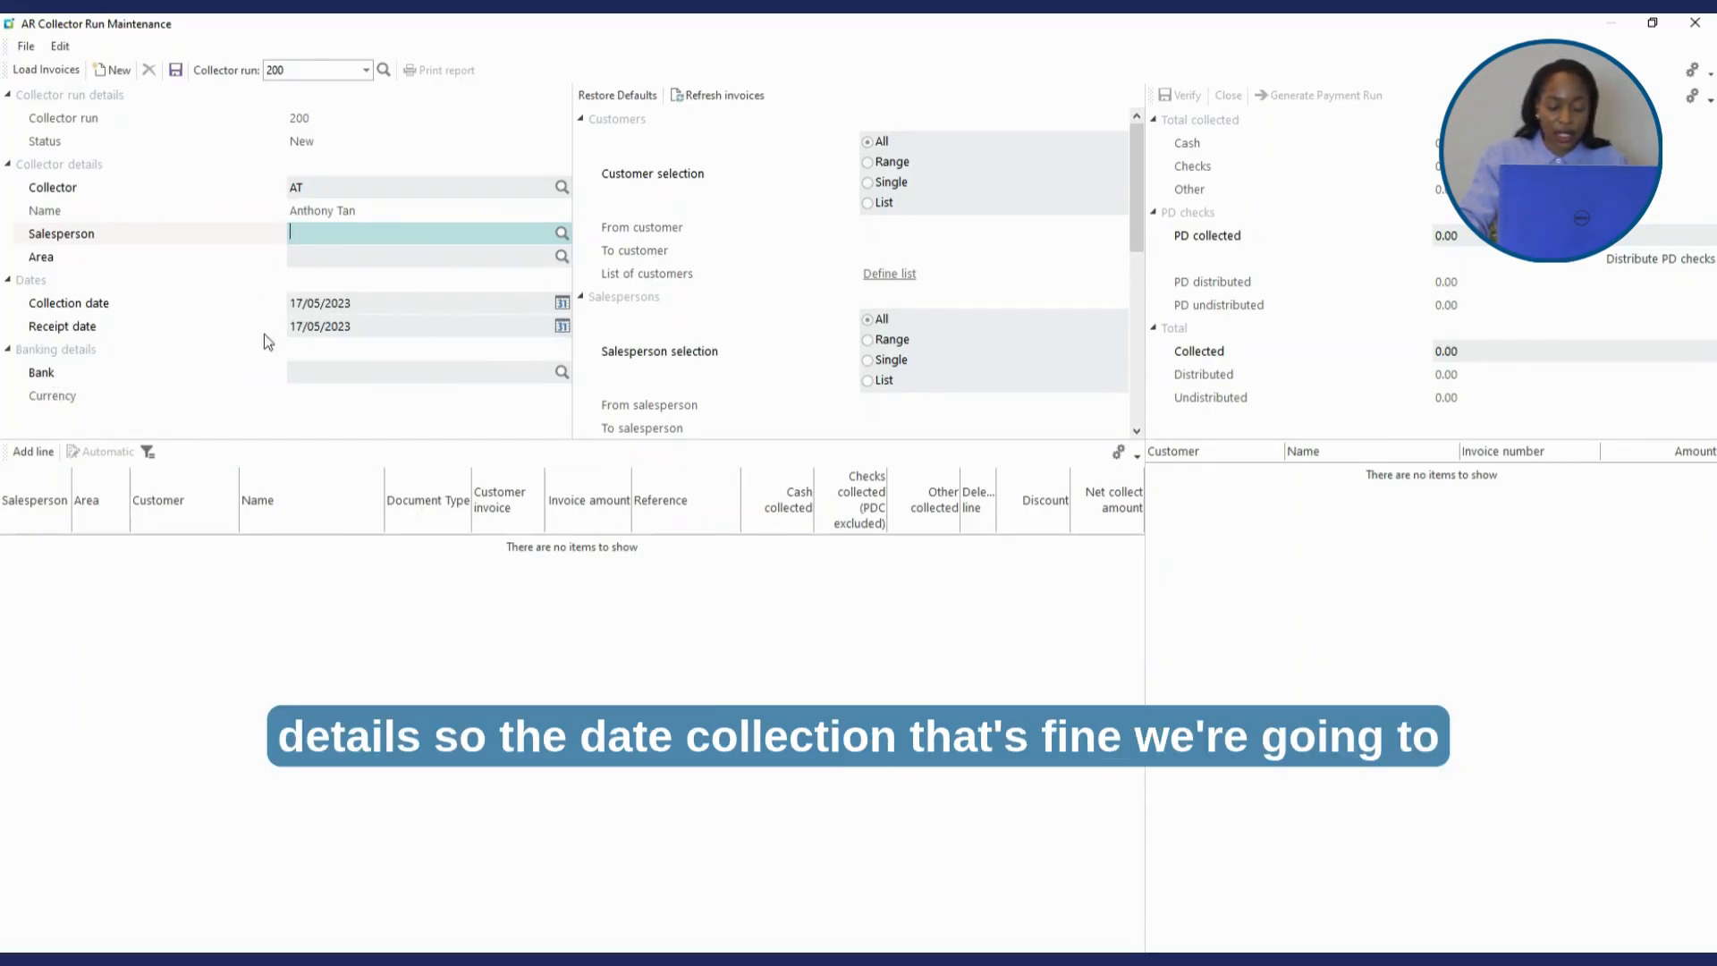
left_click(319, 372)
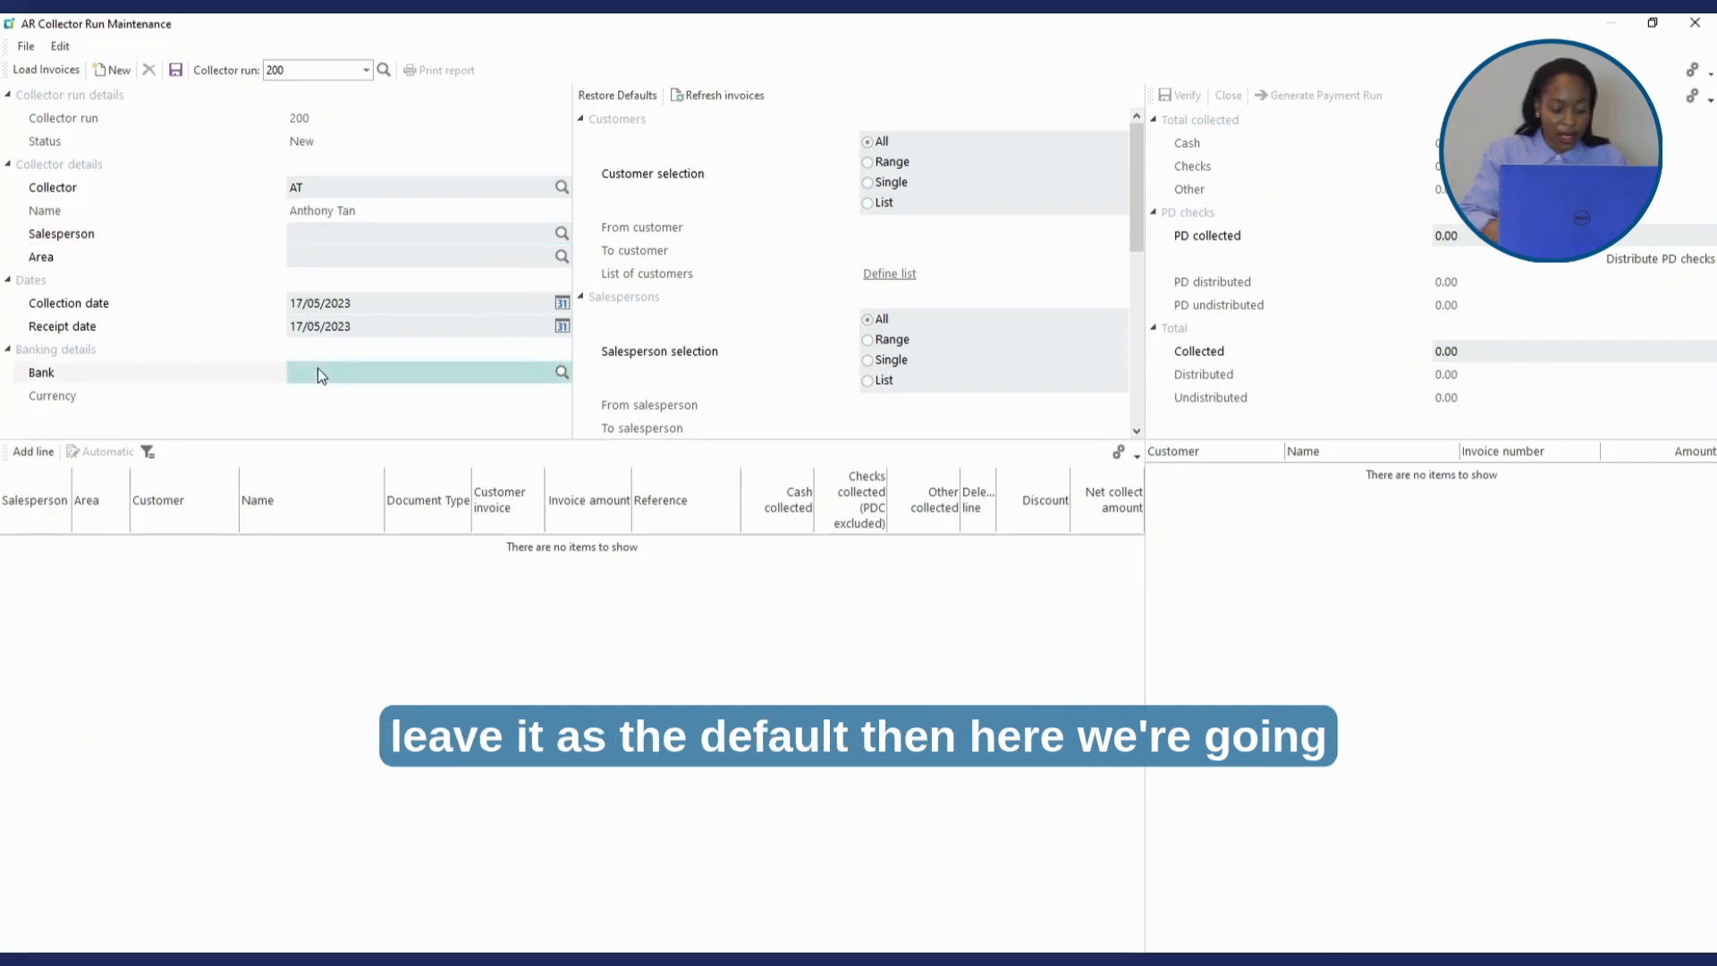
type("FB")
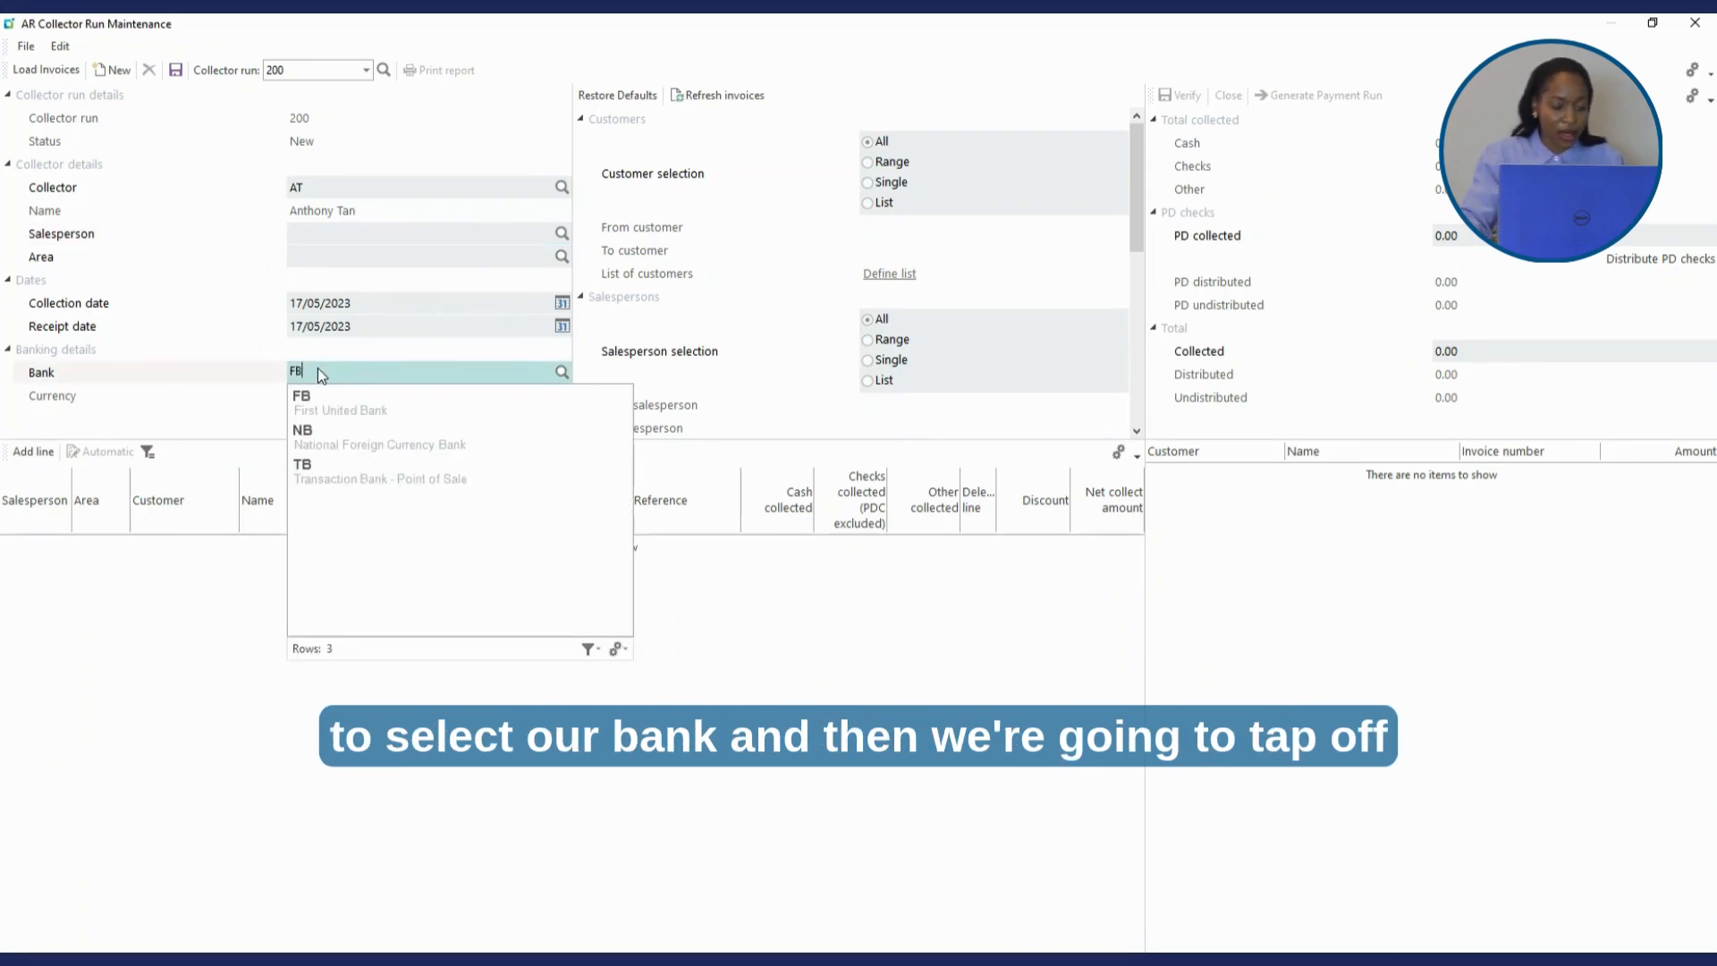
key("Tab")
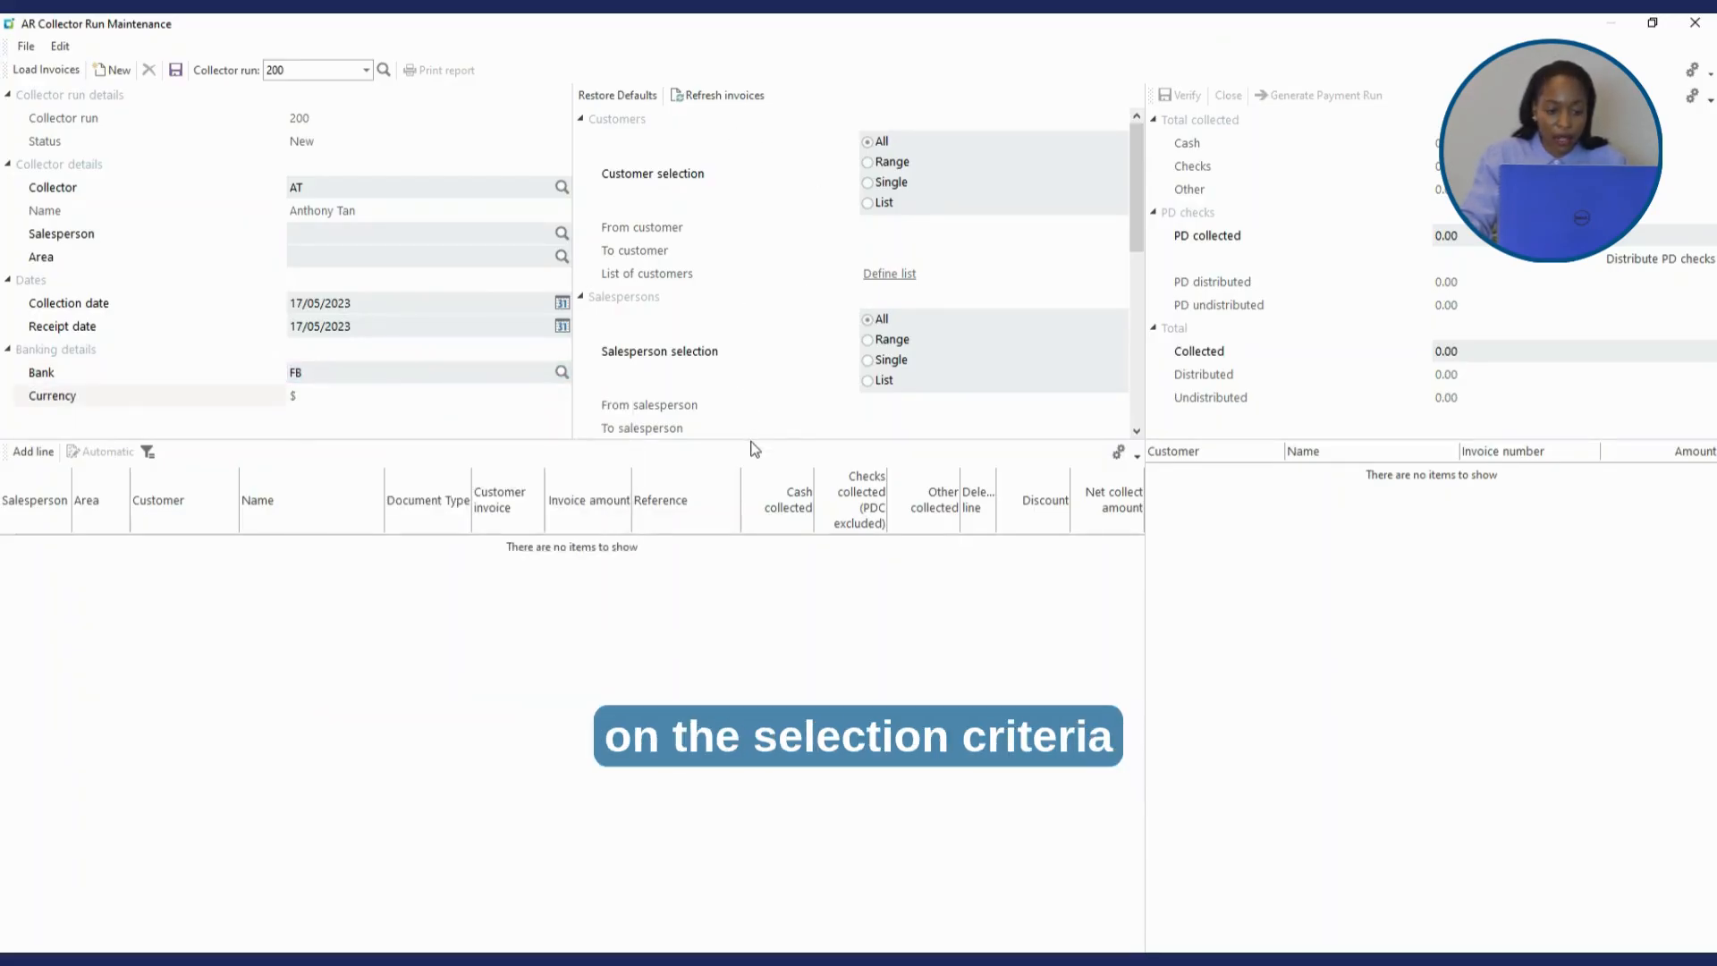
left_click_drag(747, 440, 750, 552)
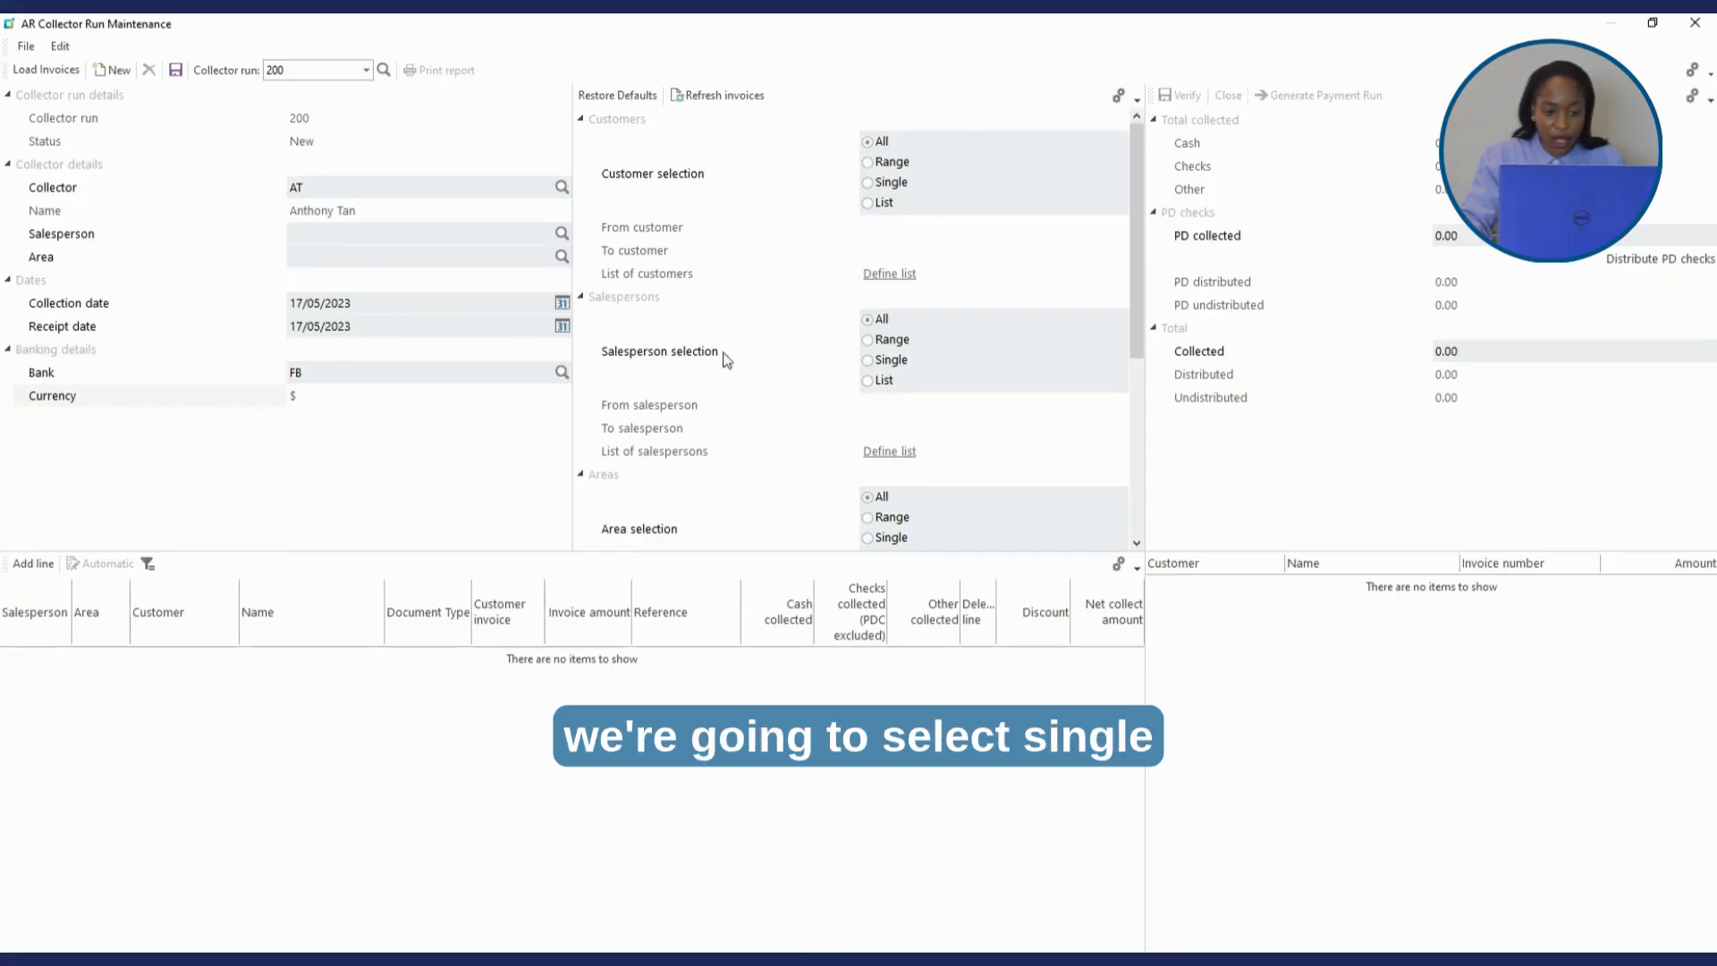
- Set the salesperson selection to Single with salesperson 101
left_click(868, 360)
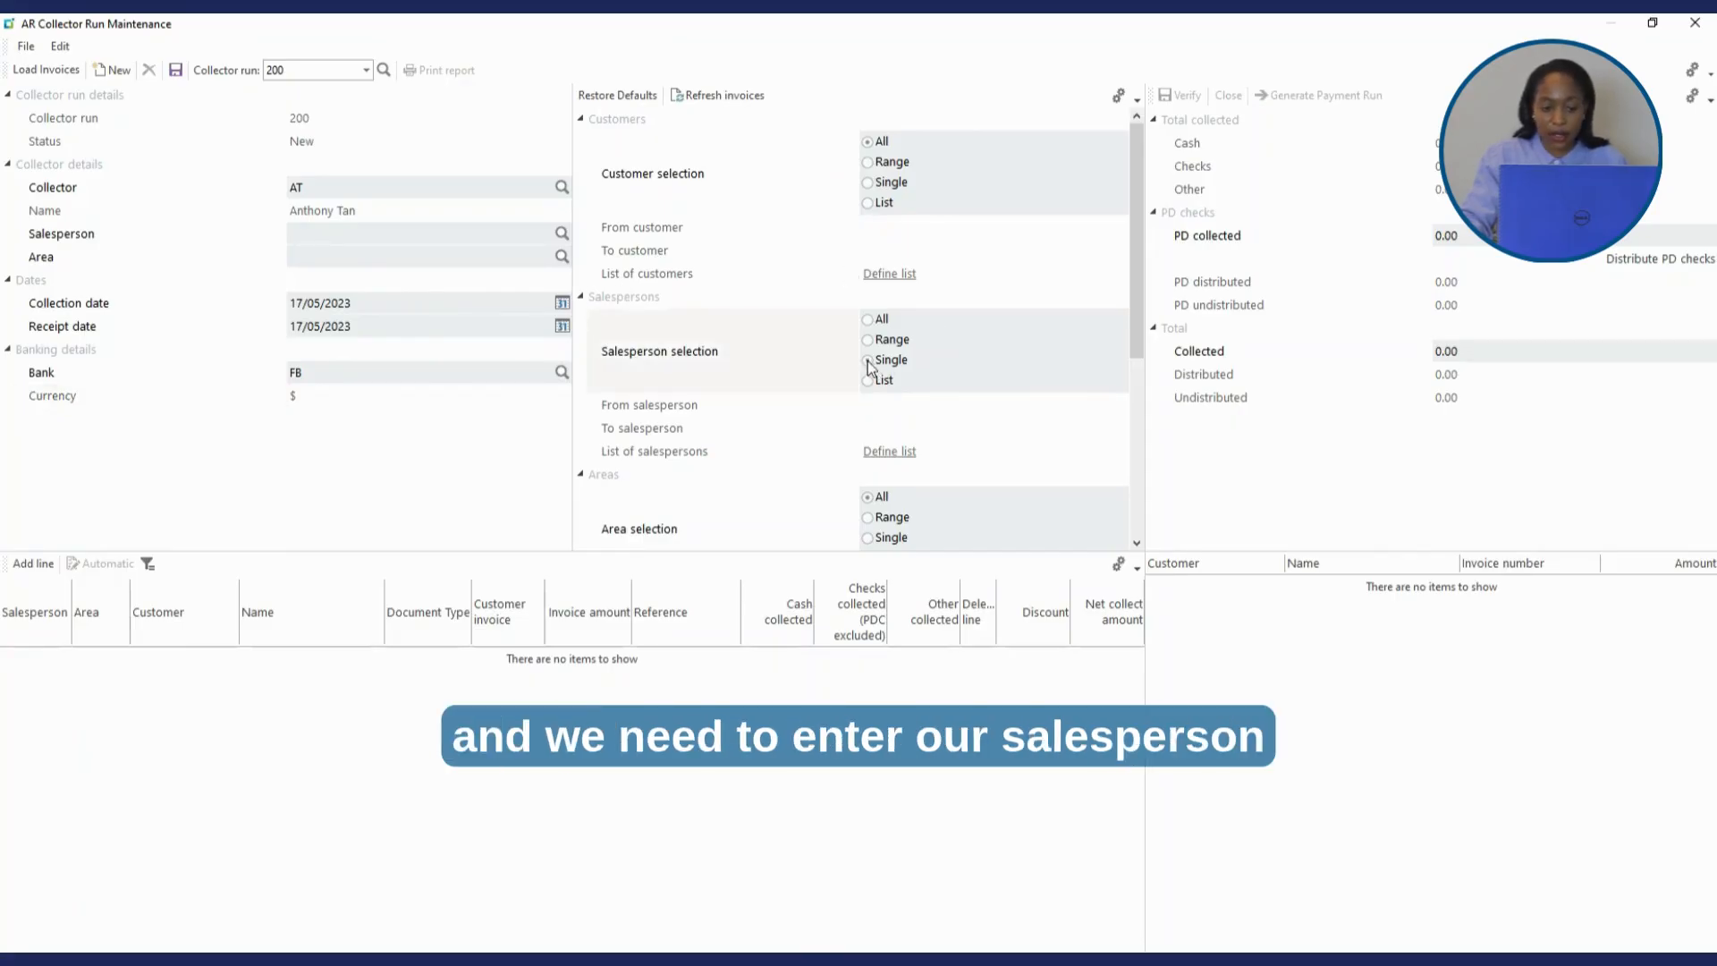
left_click(895, 407)
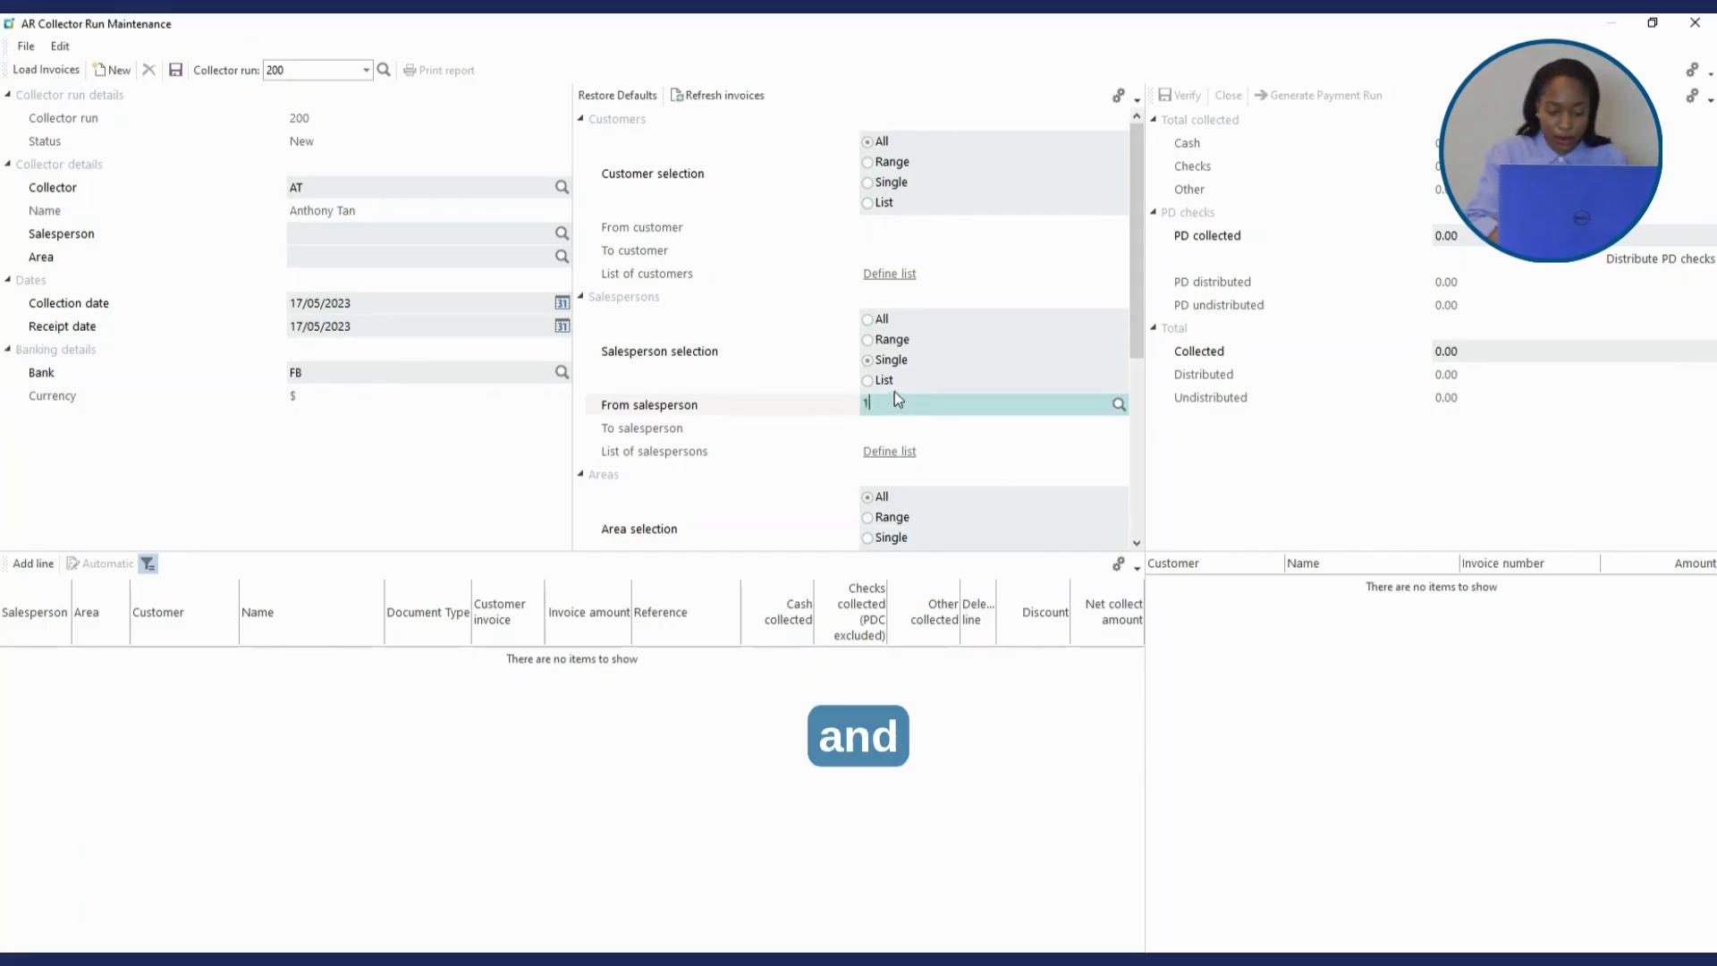
type("101")
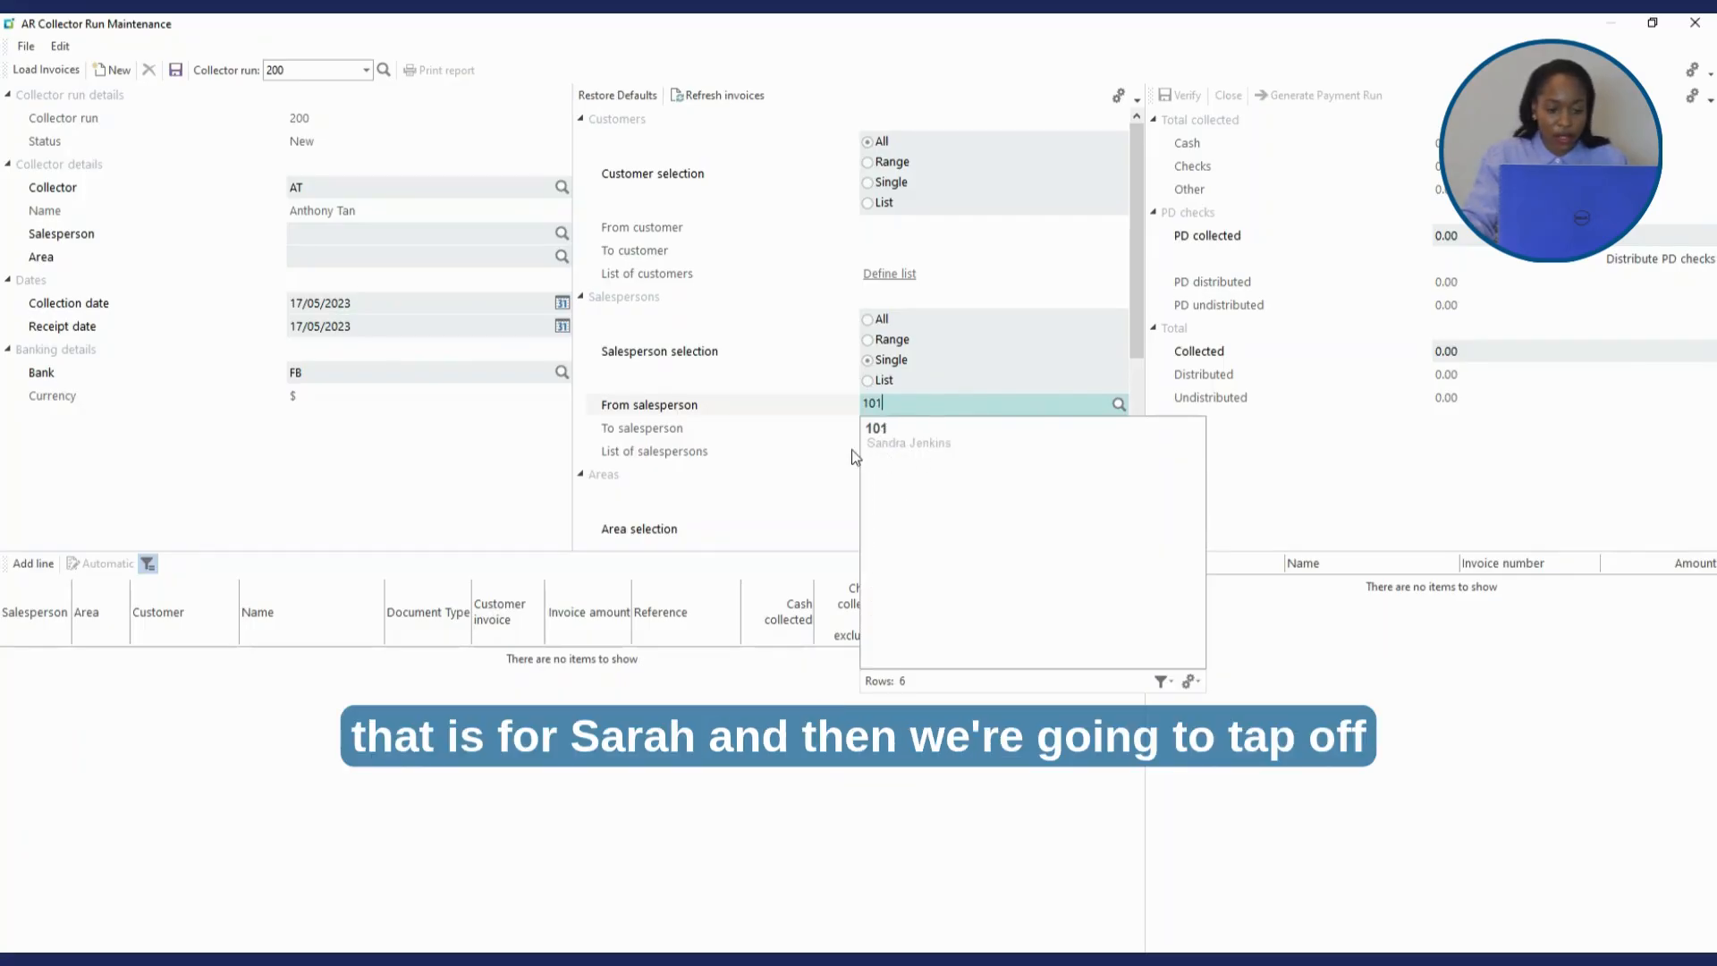
key("Tab")
- Set the area selection to Single with area N
left_click_drag(1136, 288, 1134, 406)
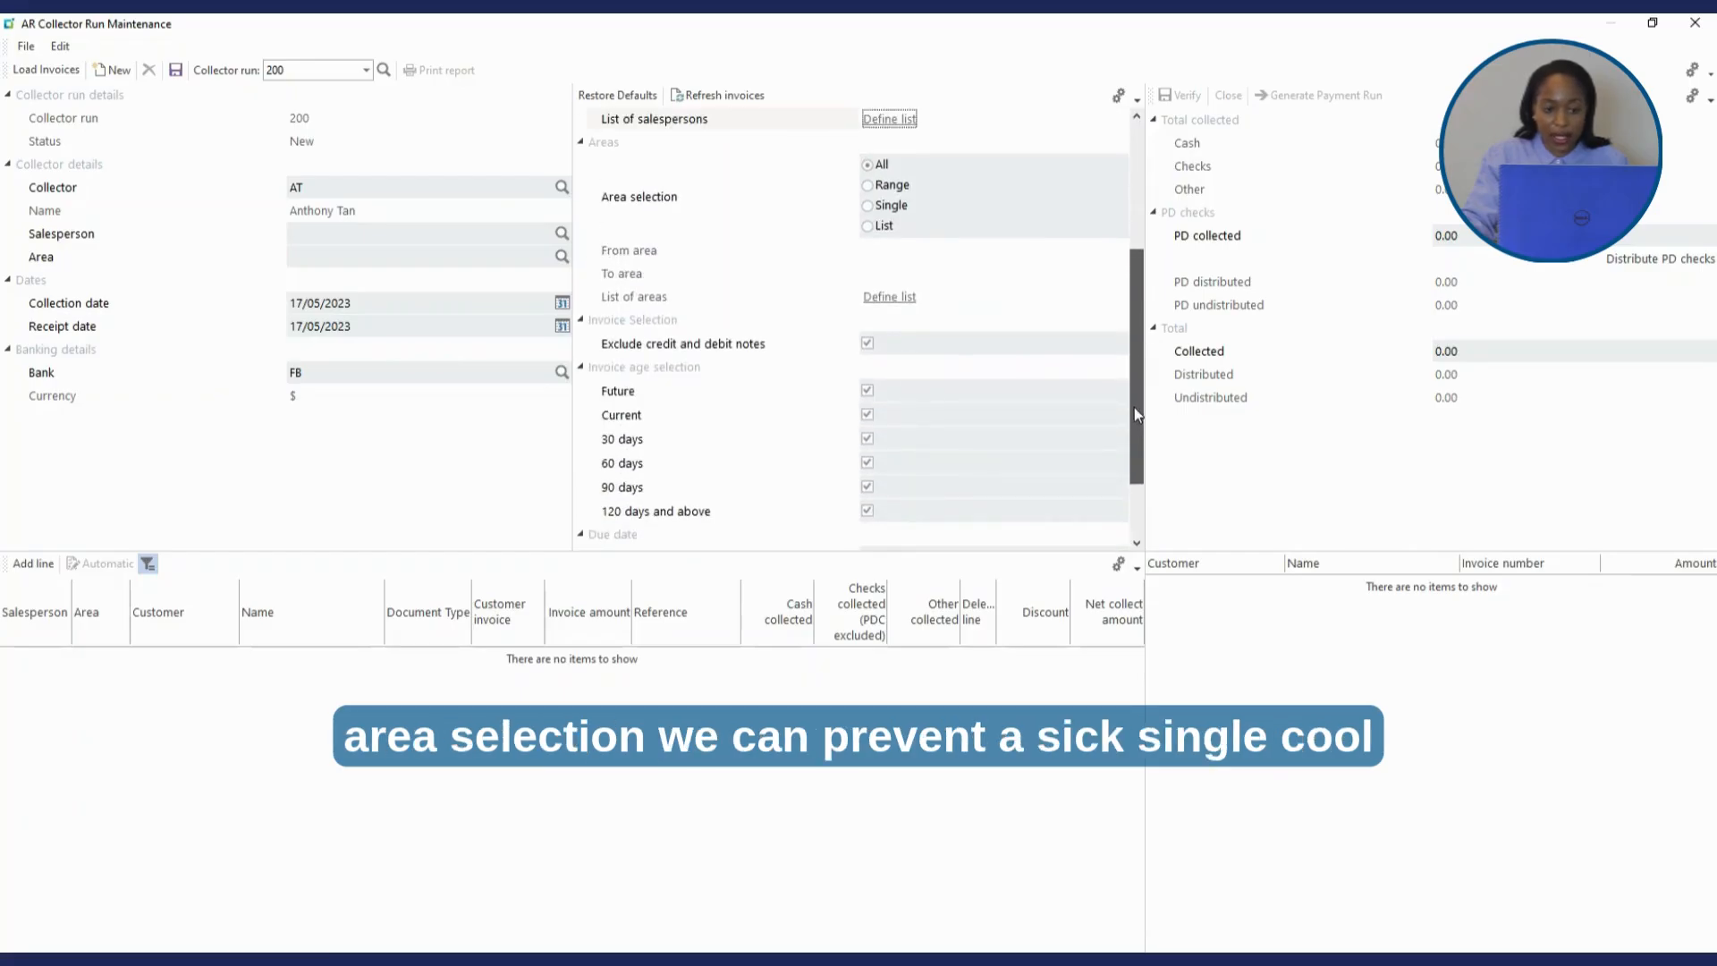
left_click(871, 206)
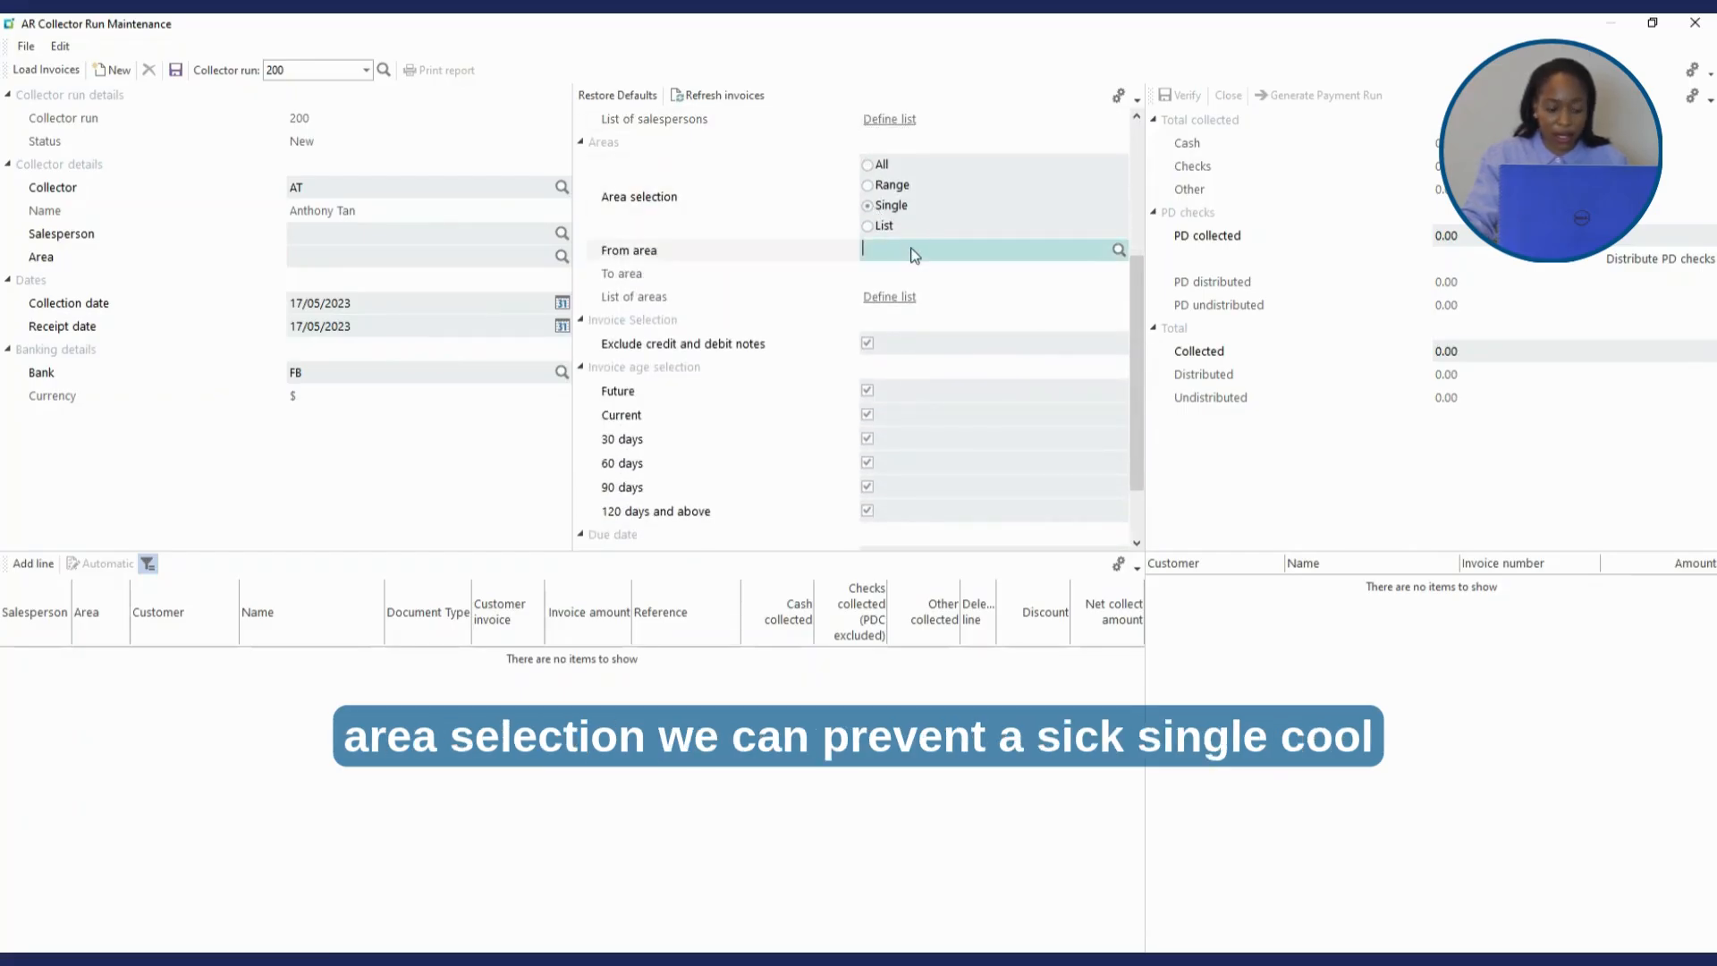
type("N")
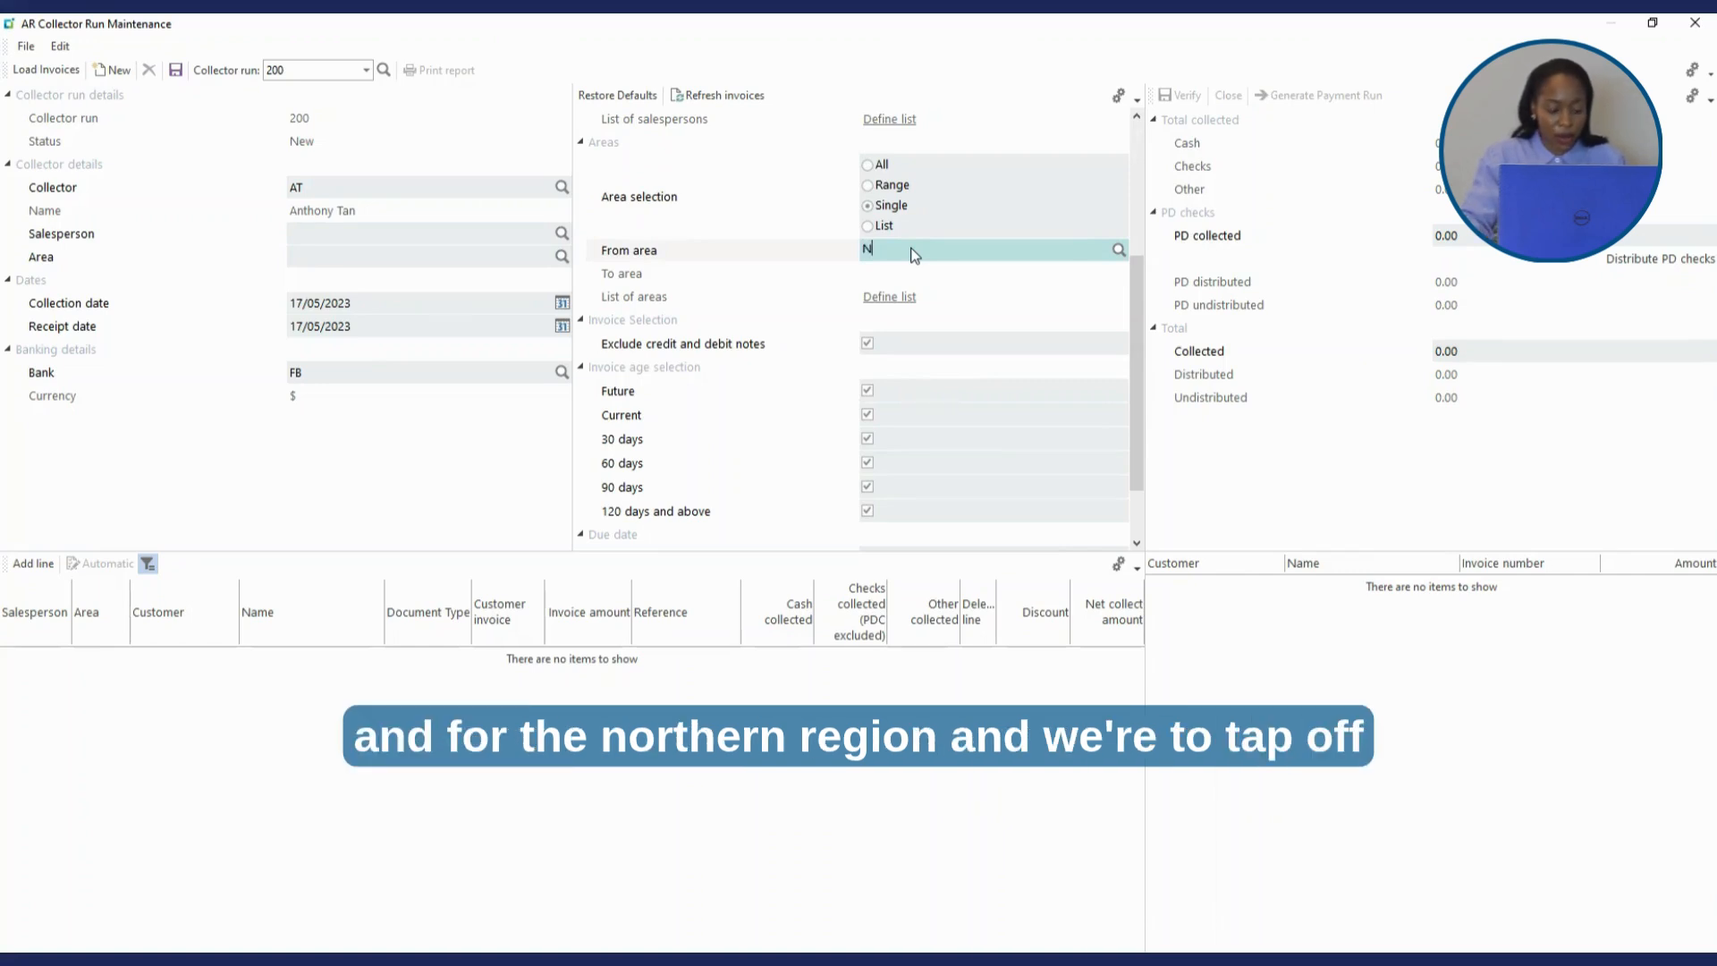
key("Tab")
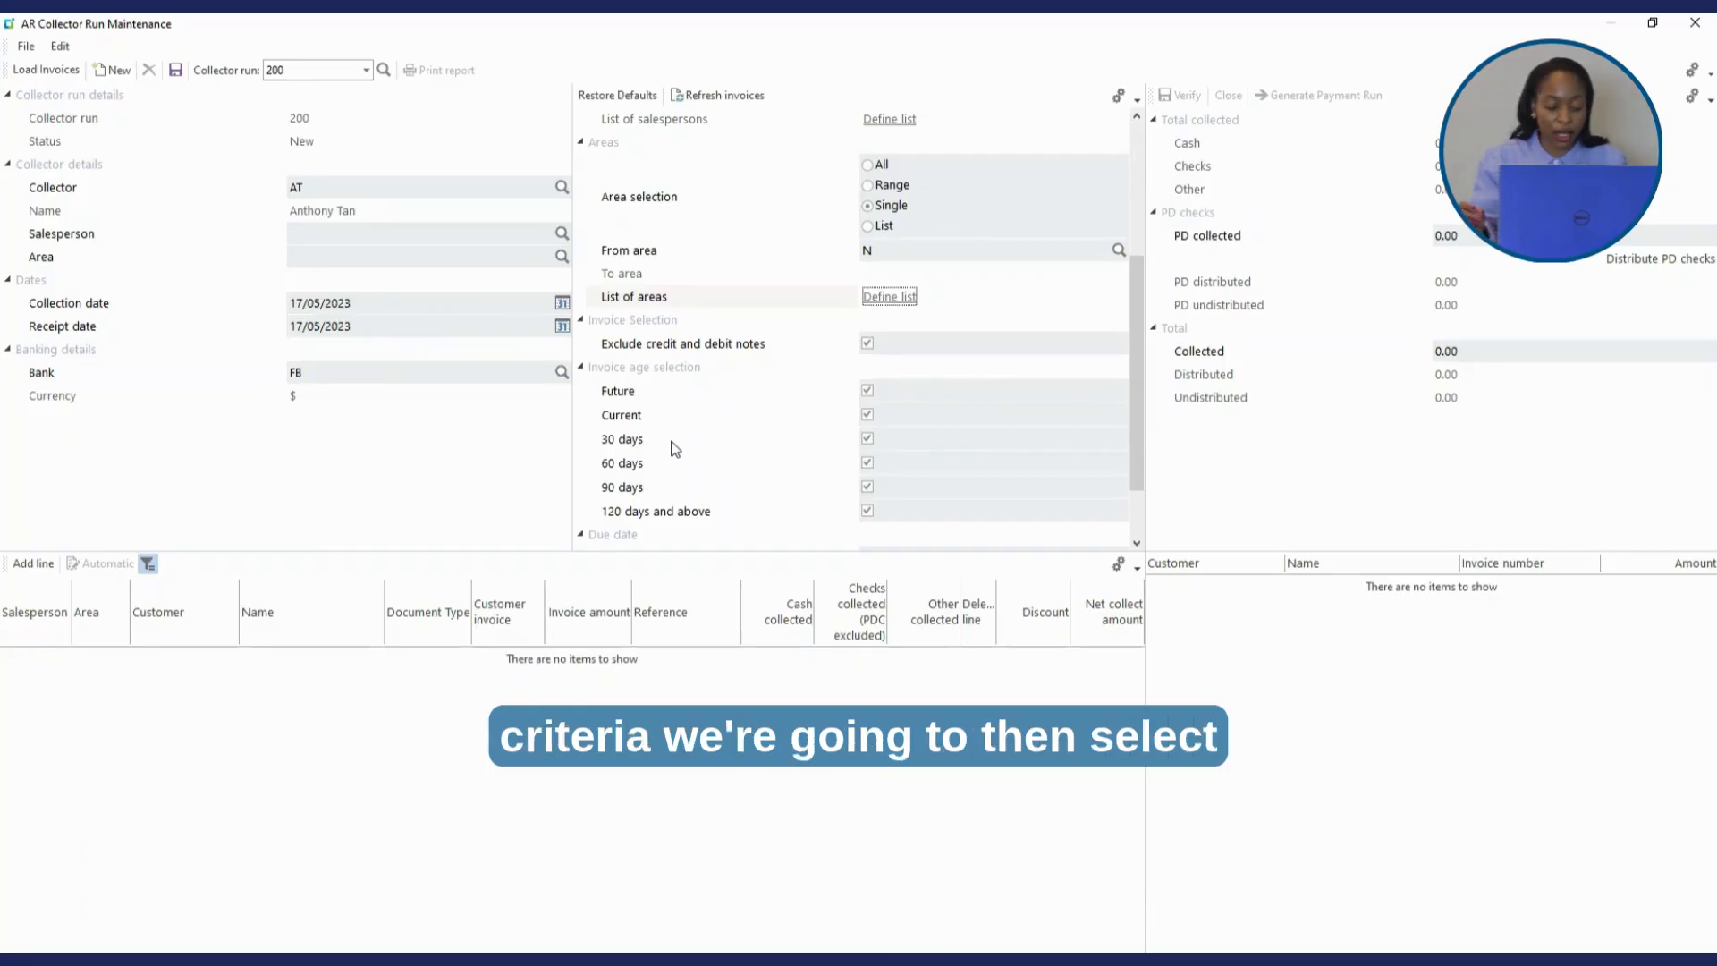
- Load the matching area N invoices into run 200, save it and close the window
left_click(45, 72)
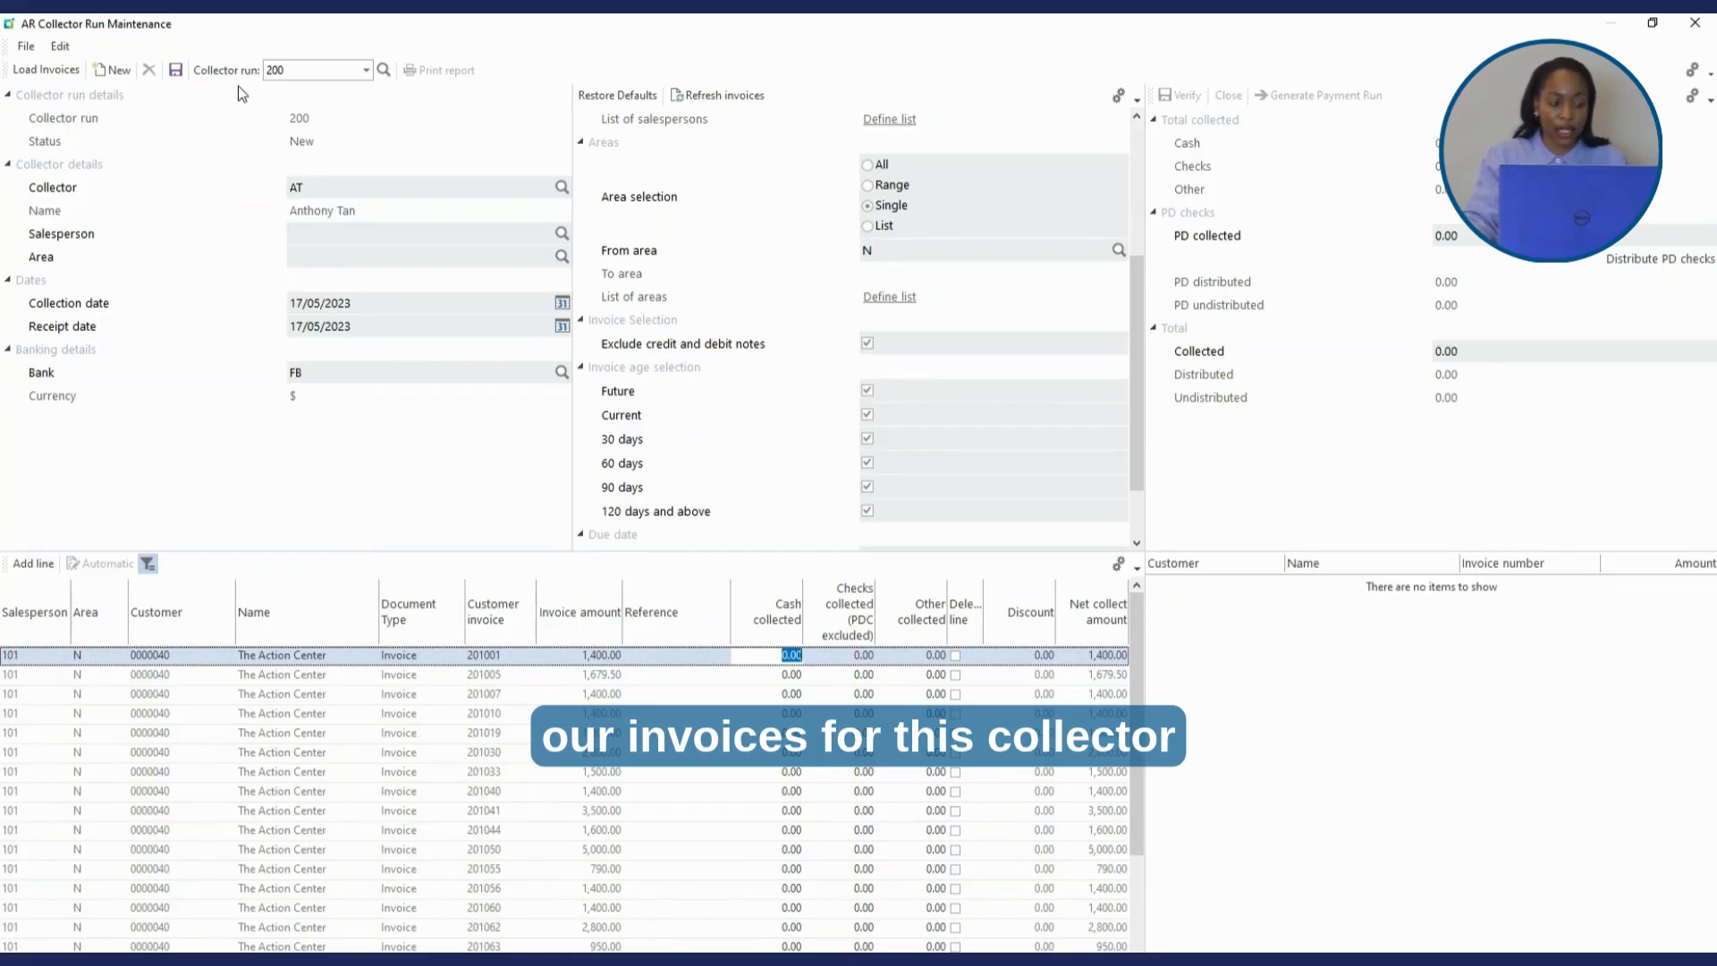
left_click(174, 73)
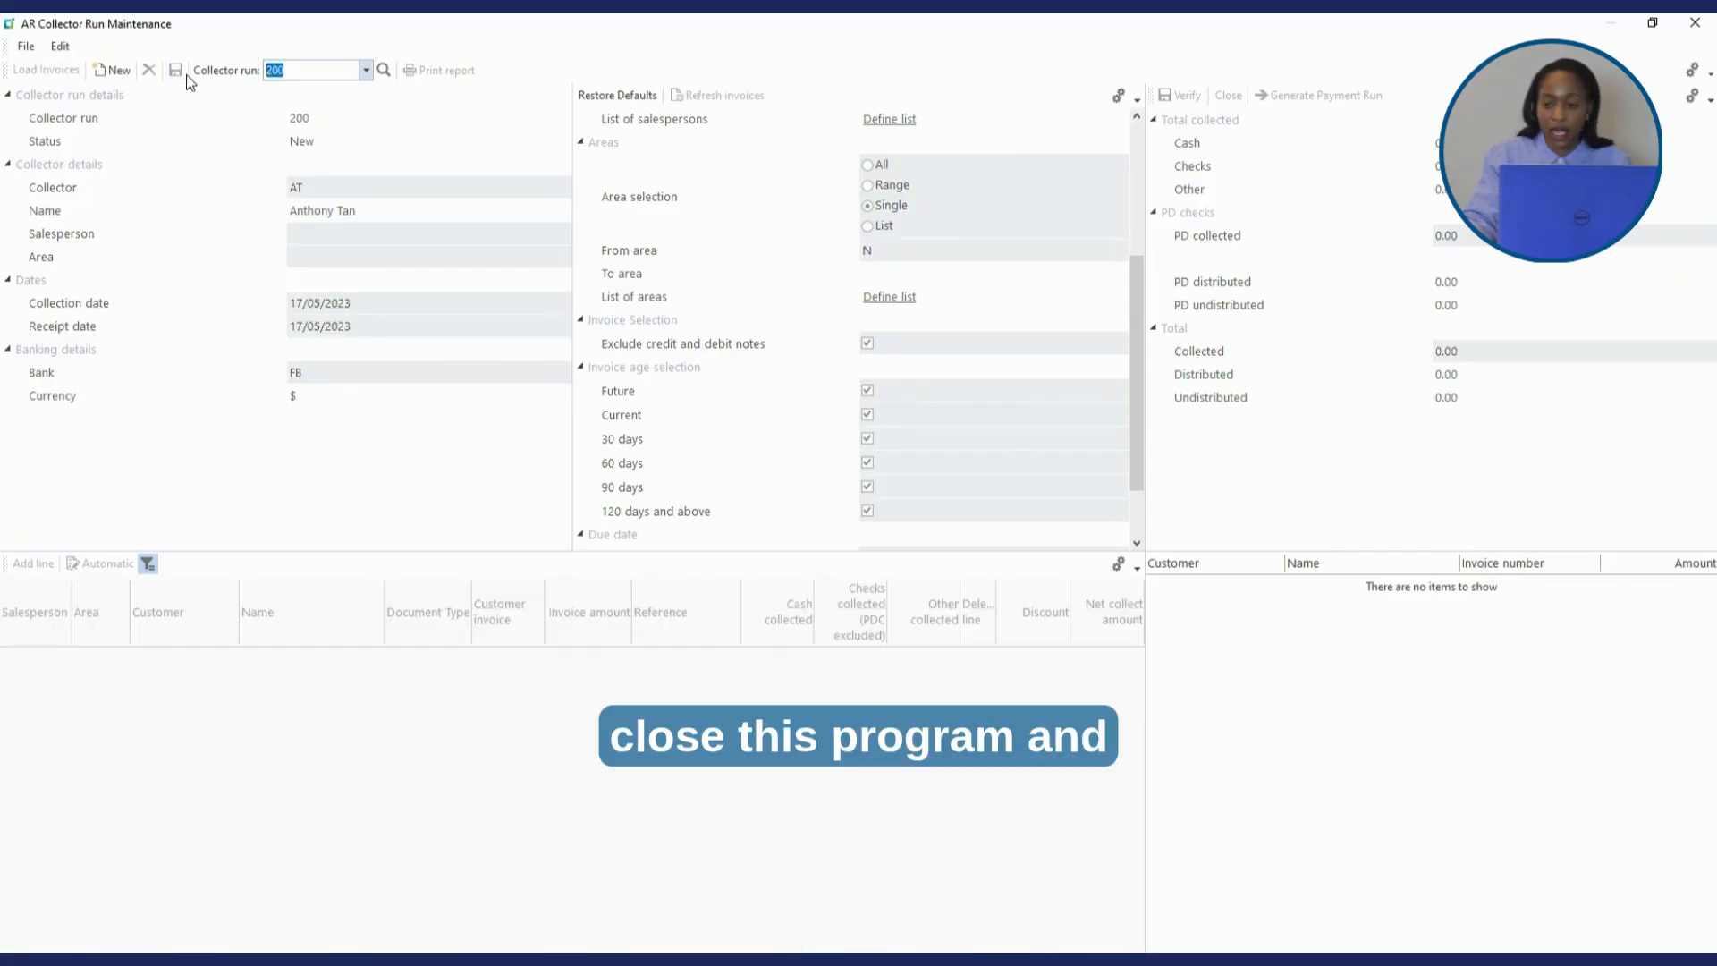
left_click(1696, 23)
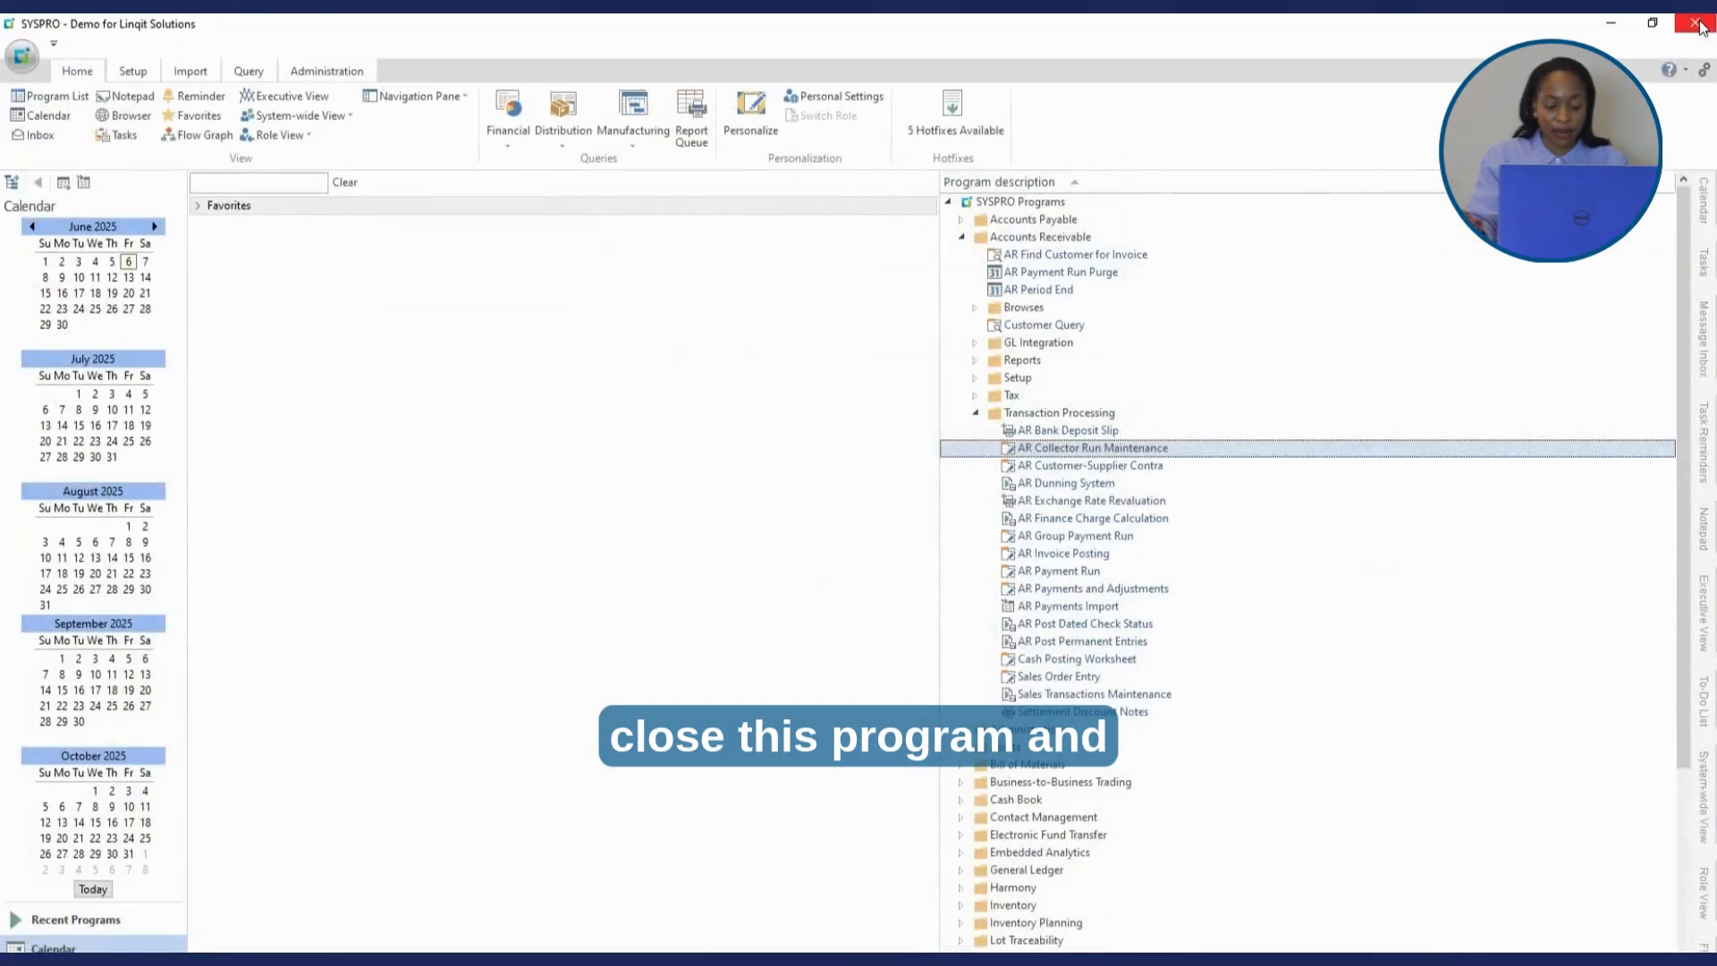